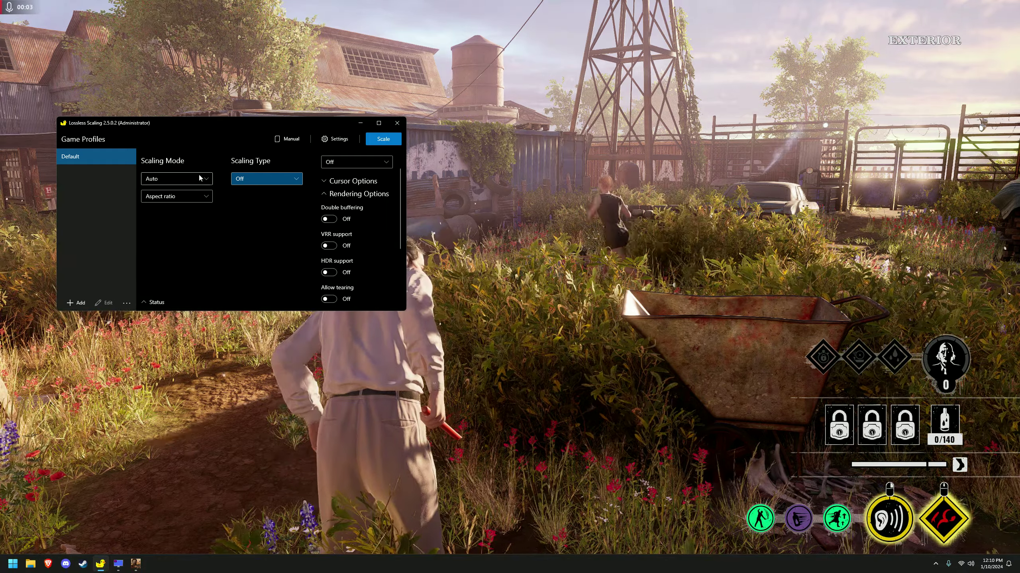
Look over the scaling type and frame generation lists without changing either
{"action": "left_click", "coordinate": [258, 177]}
{"action": "left_click", "coordinate": [259, 179]}
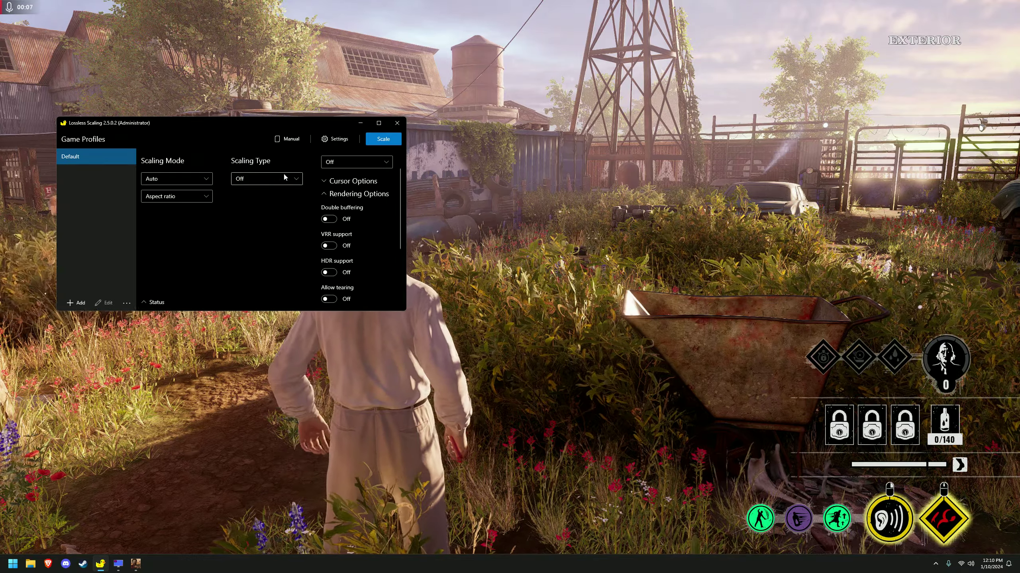
{"action": "left_click", "coordinate": [357, 162]}
{"action": "left_click", "coordinate": [357, 162]}
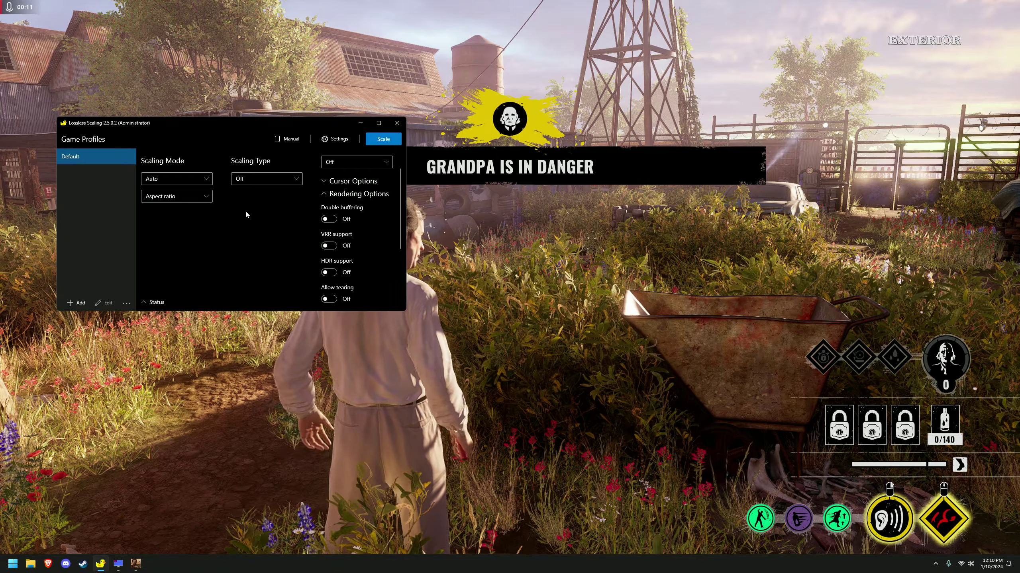
In the game's video options, cycle Fullscreen Mode back to windowed fullscreen and resume
{"action": "key", "text": "alt+Tab"}
{"action": "key", "text": "Escape"}
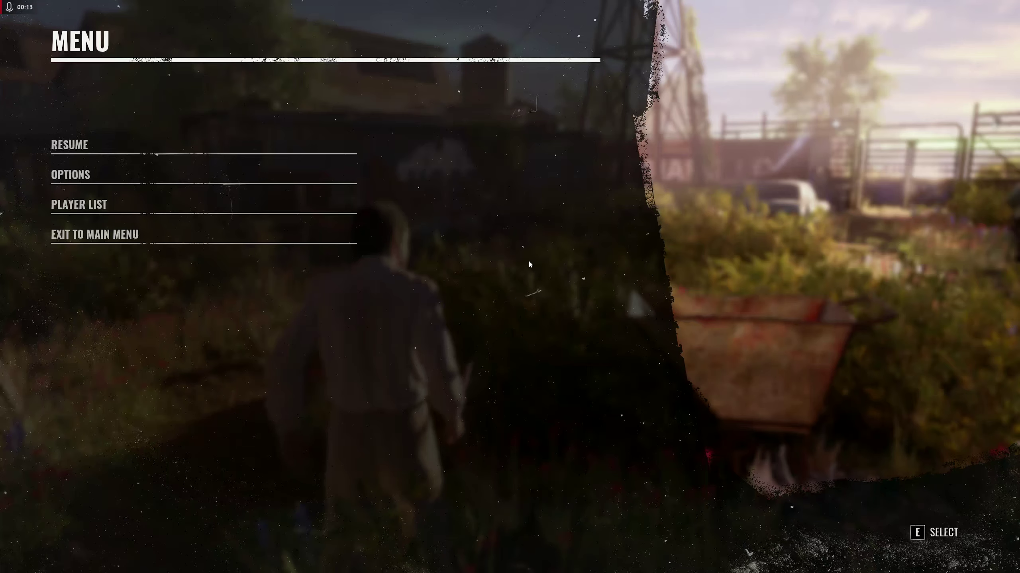
{"action": "left_click", "coordinate": [160, 175]}
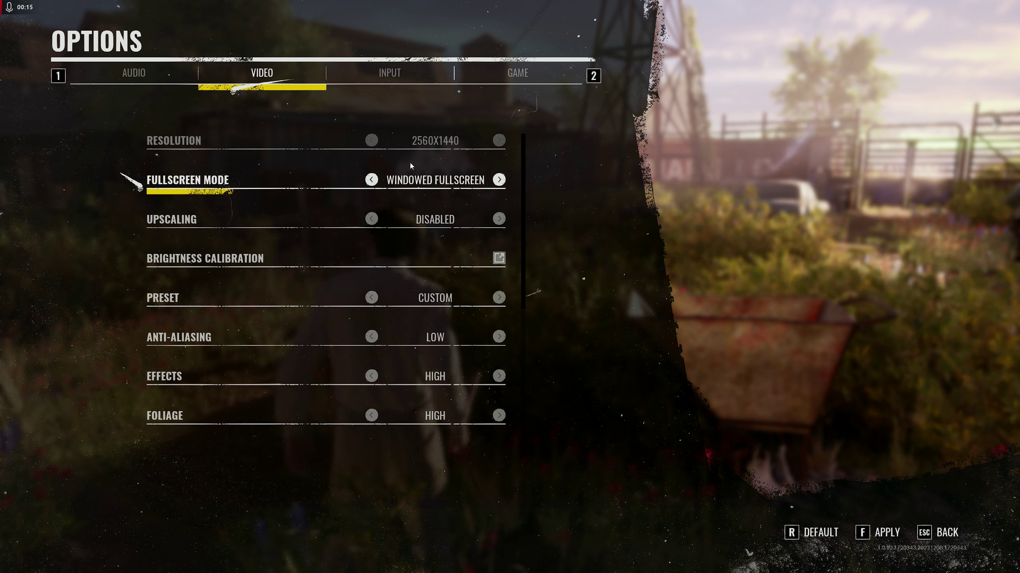
{"action": "left_click", "coordinate": [372, 180]}
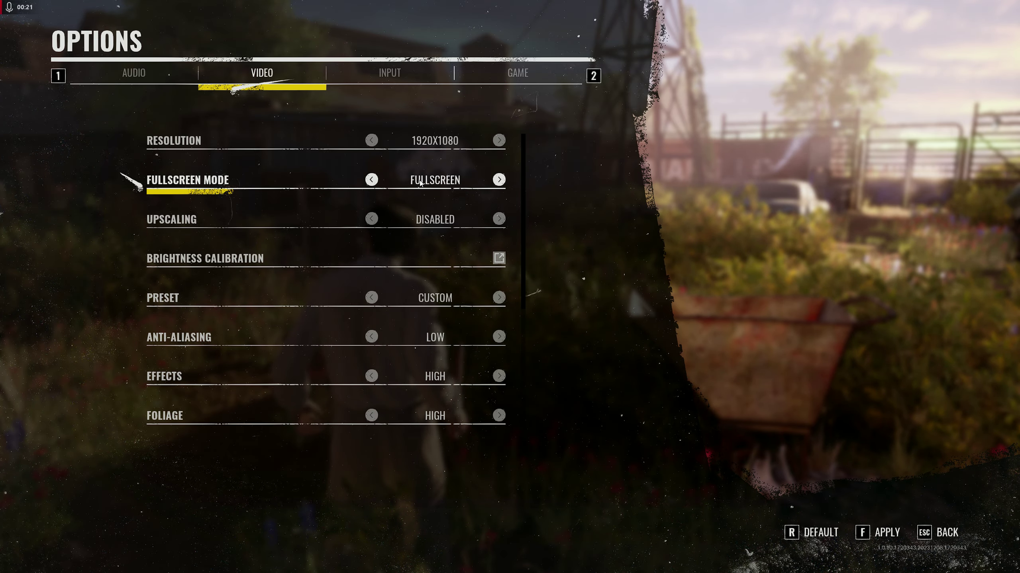
{"action": "left_click", "coordinate": [499, 180]}
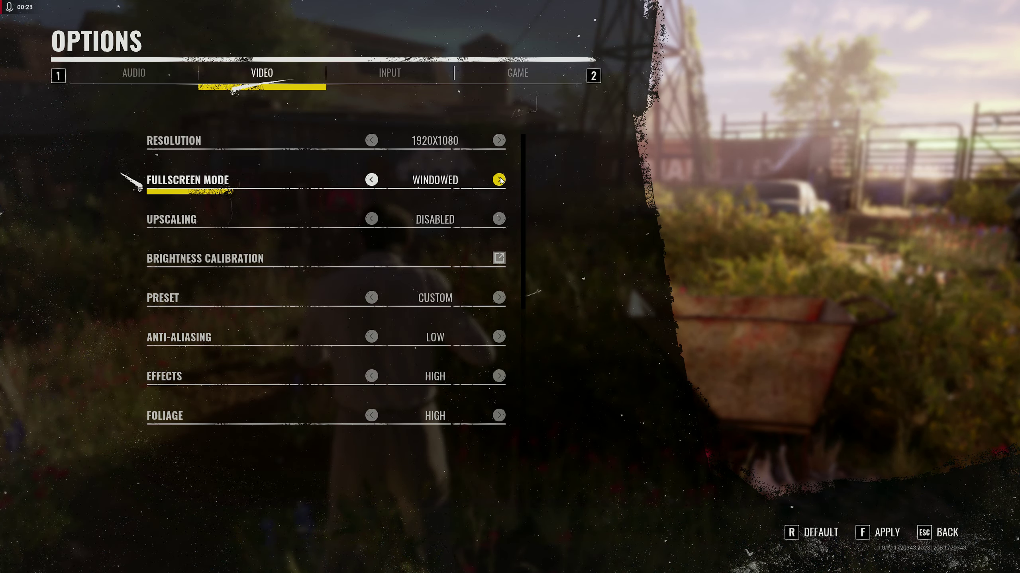
{"action": "left_click", "coordinate": [499, 180]}
{"action": "key", "text": "Escape"}
{"action": "key", "text": "Escape"}
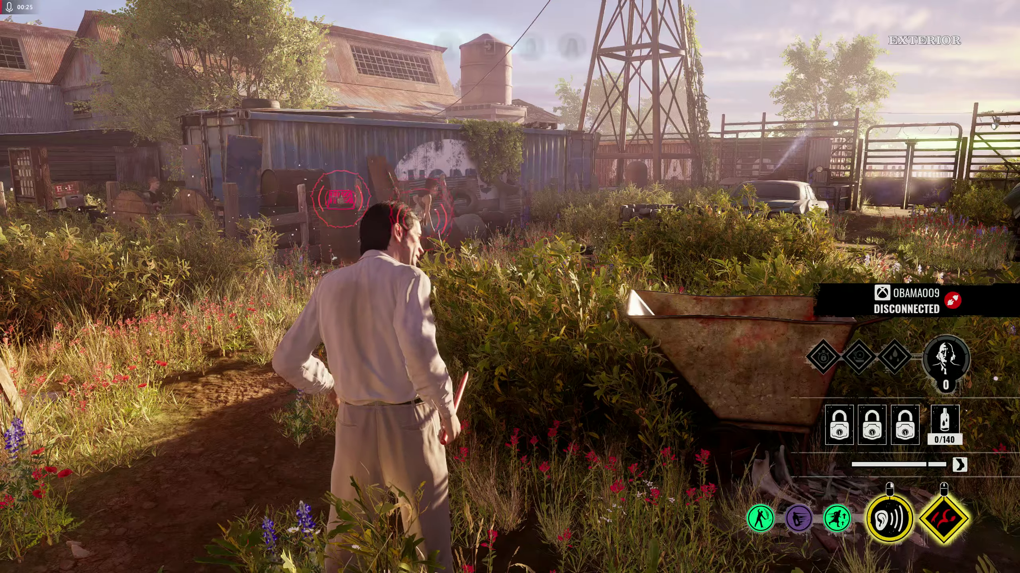
{"action": "key", "text": "alt+Tab"}
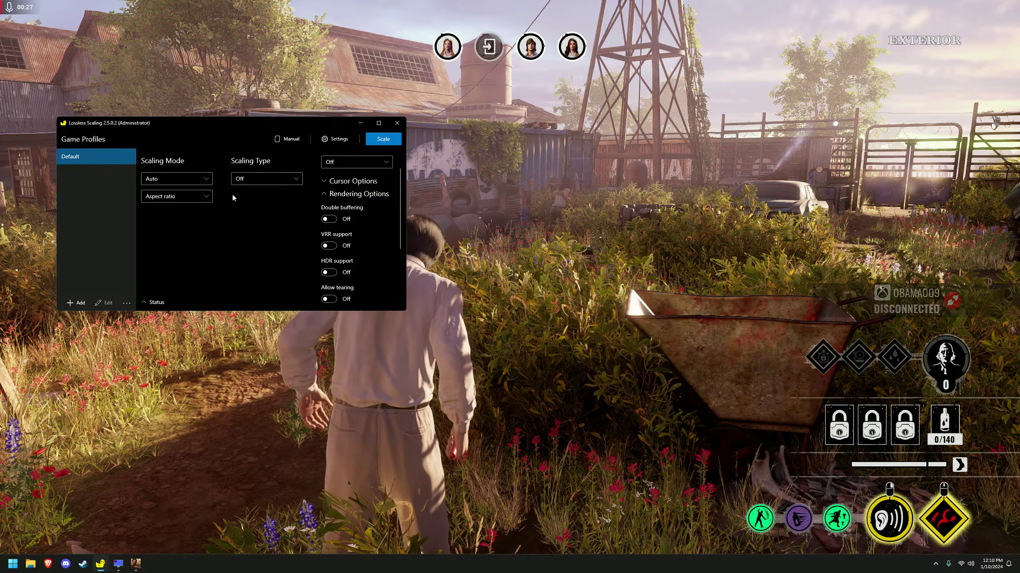
Set scaling mode to Custom and scaling type to AMD FSR, and enter scale factor 1.3
{"action": "left_click", "coordinate": [189, 178]}
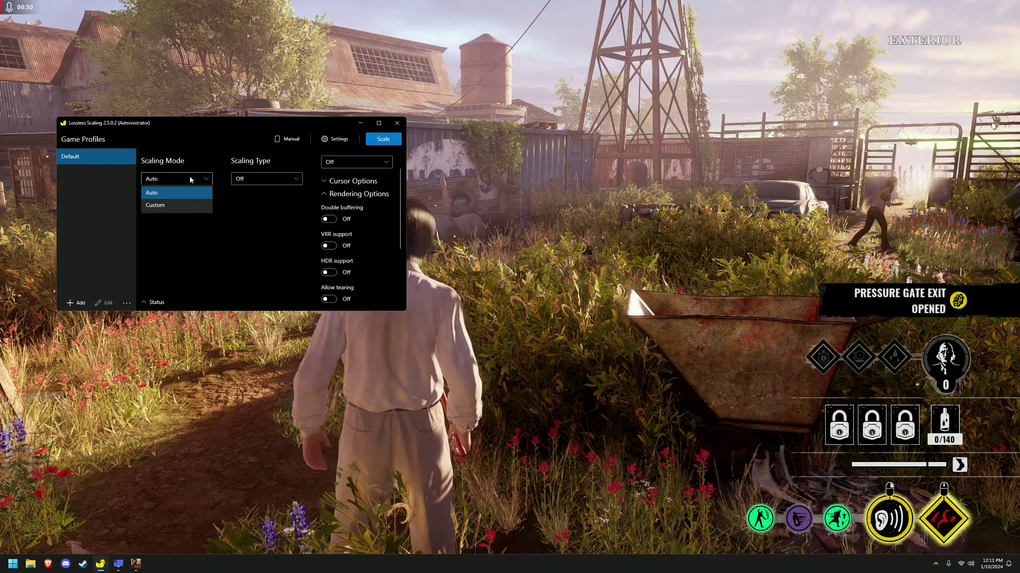
{"action": "left_click", "coordinate": [163, 207]}
{"action": "left_click", "coordinate": [268, 181]}
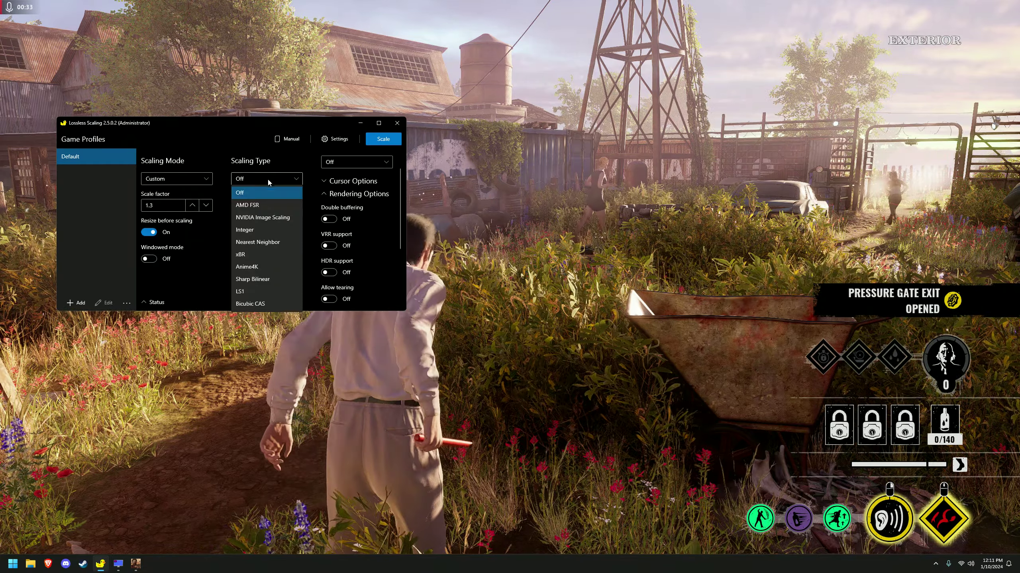
{"action": "left_click", "coordinate": [251, 205]}
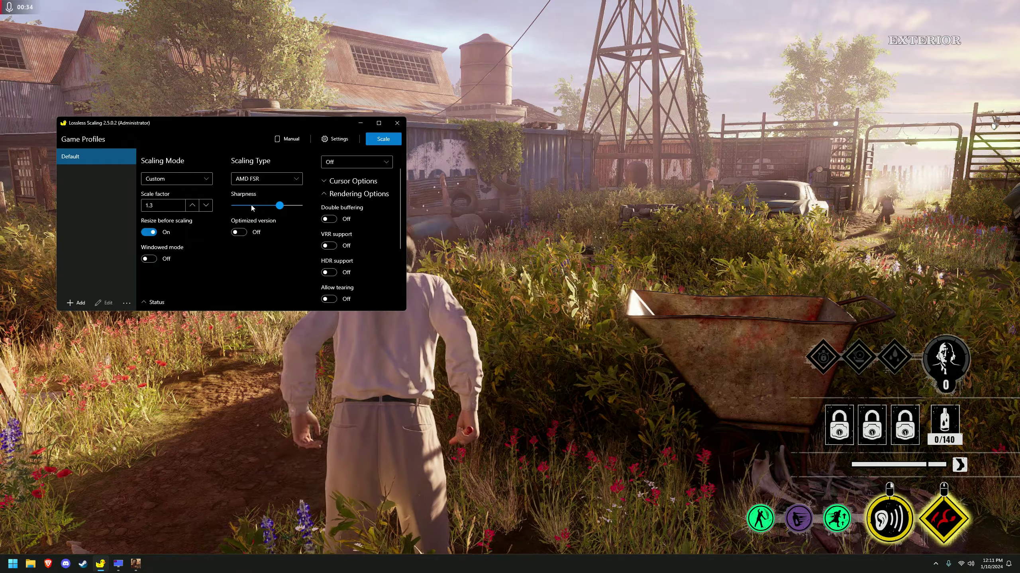
{"action": "left_click", "coordinate": [164, 204]}
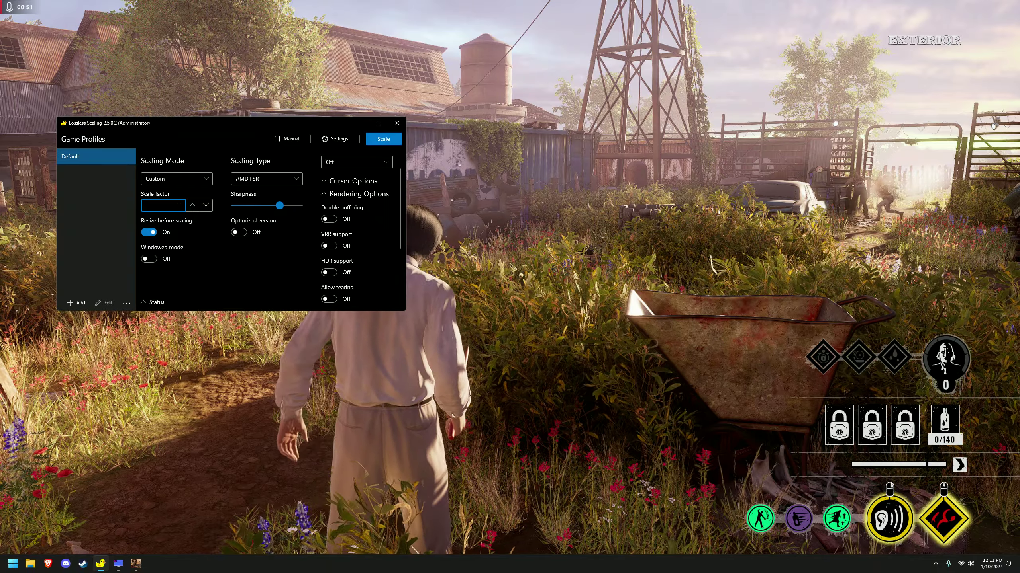
{"action": "type", "text": "1.3"}
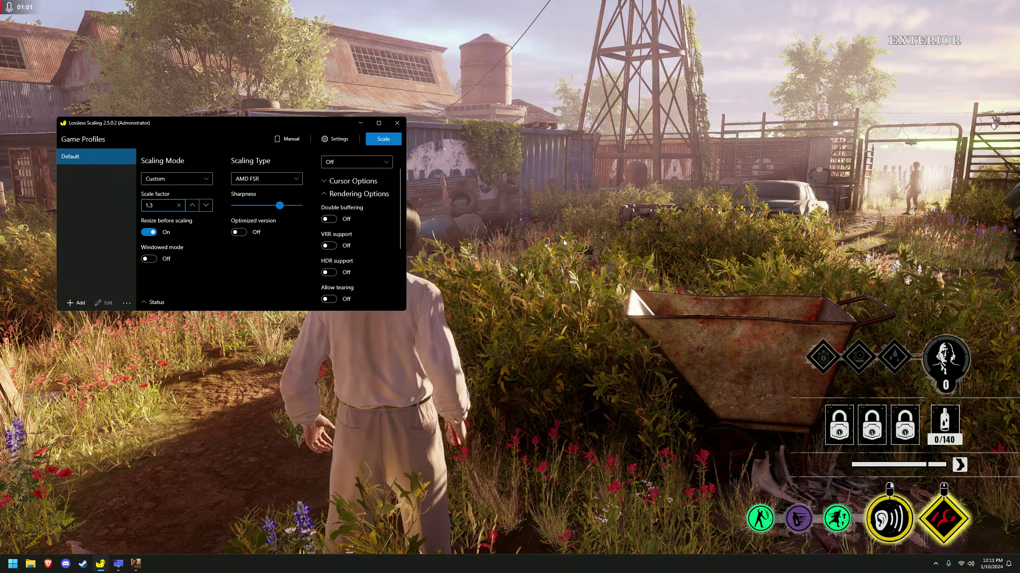
Start the Scale countdown, then cancel it
{"action": "left_click", "coordinate": [526, 225]}
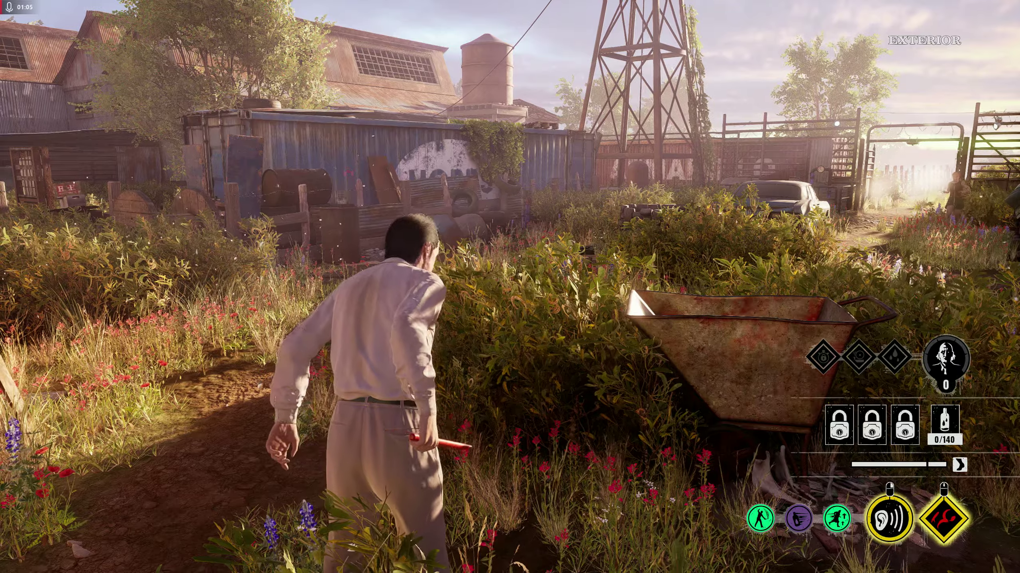
{"action": "key", "text": "alt+Tab"}
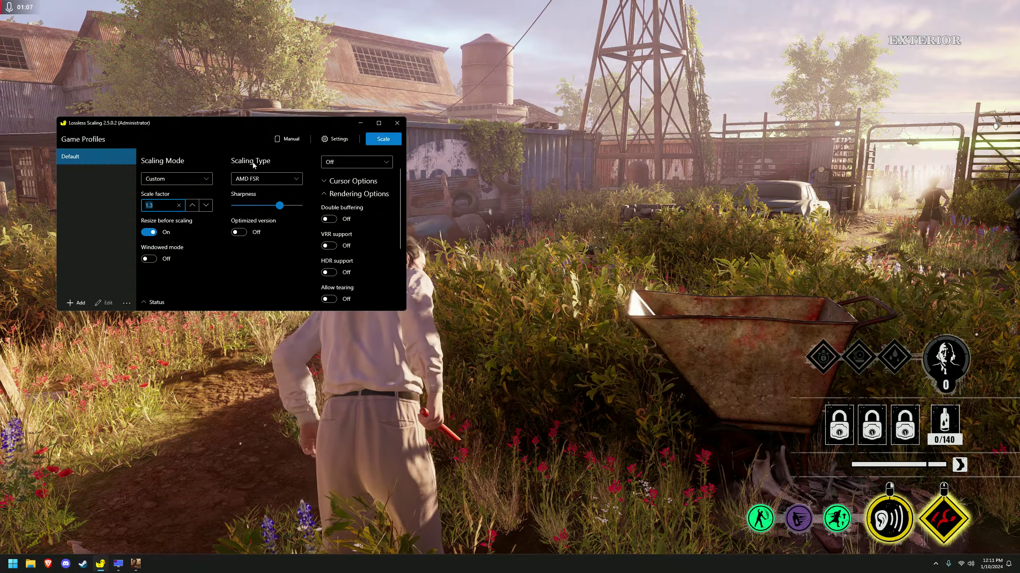
{"action": "left_click", "coordinate": [383, 138]}
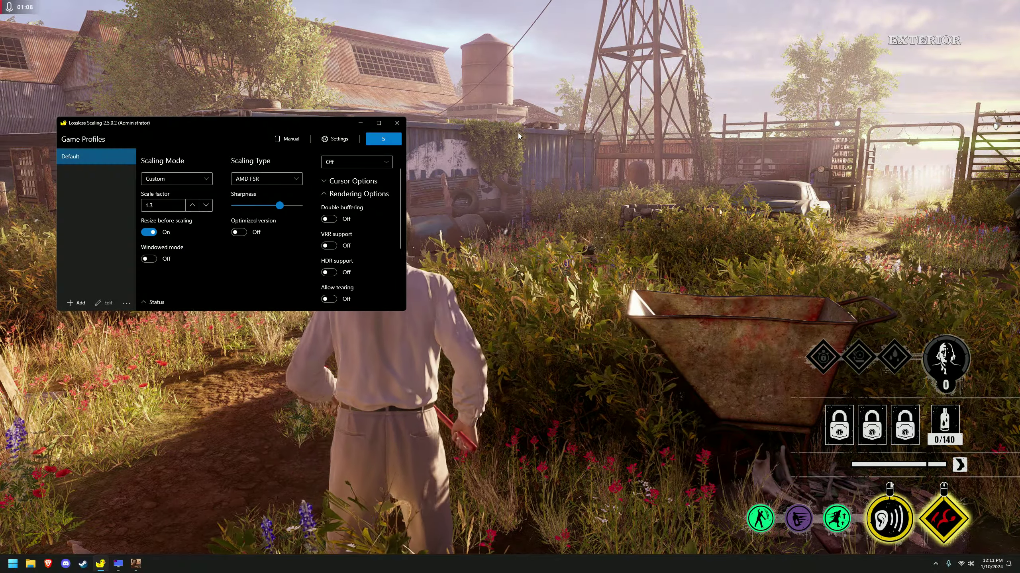
{"action": "left_click", "coordinate": [384, 139]}
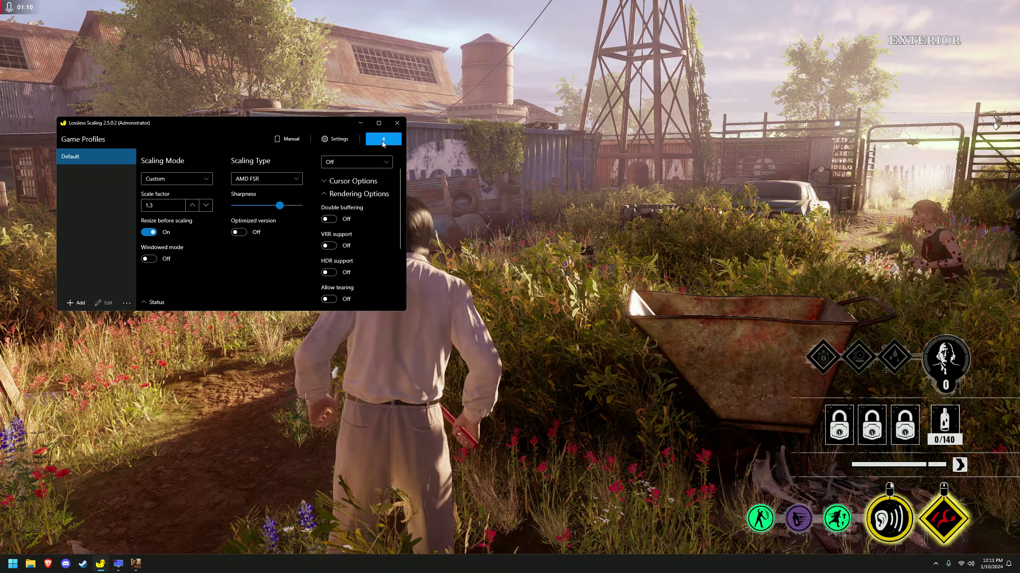
Check the Scale hotkey in Settings, then press Ctrl+Alt+S to return to the game fullscreen
{"action": "left_click", "coordinate": [340, 139]}
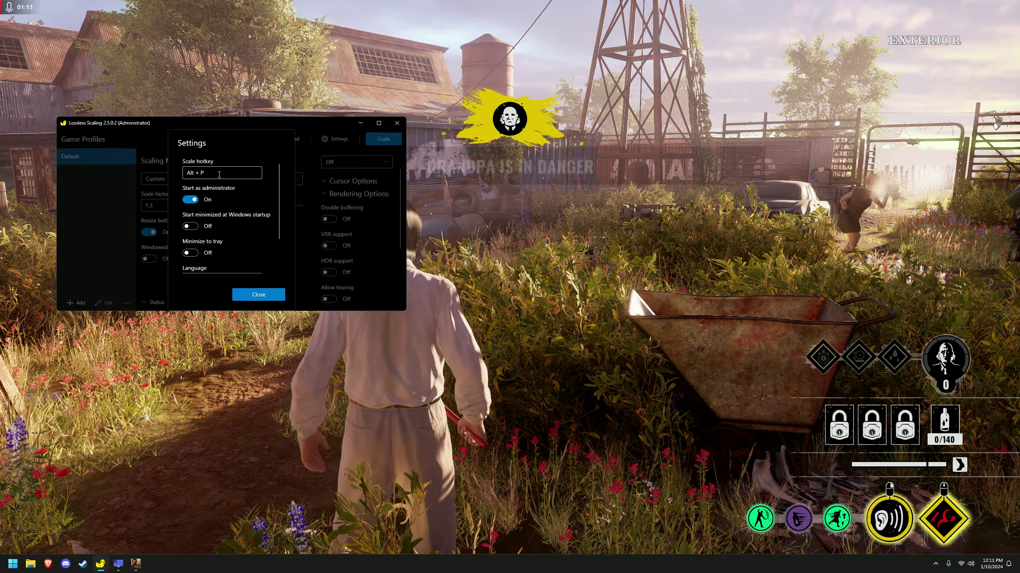
{"action": "left_click", "coordinate": [256, 290]}
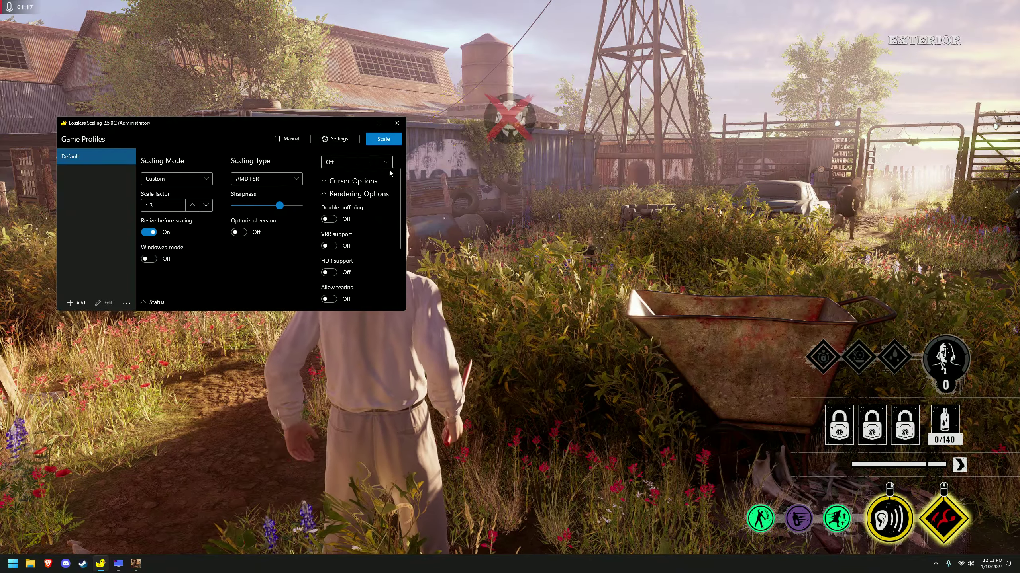
{"action": "key", "text": "ctrl+alt+s"}
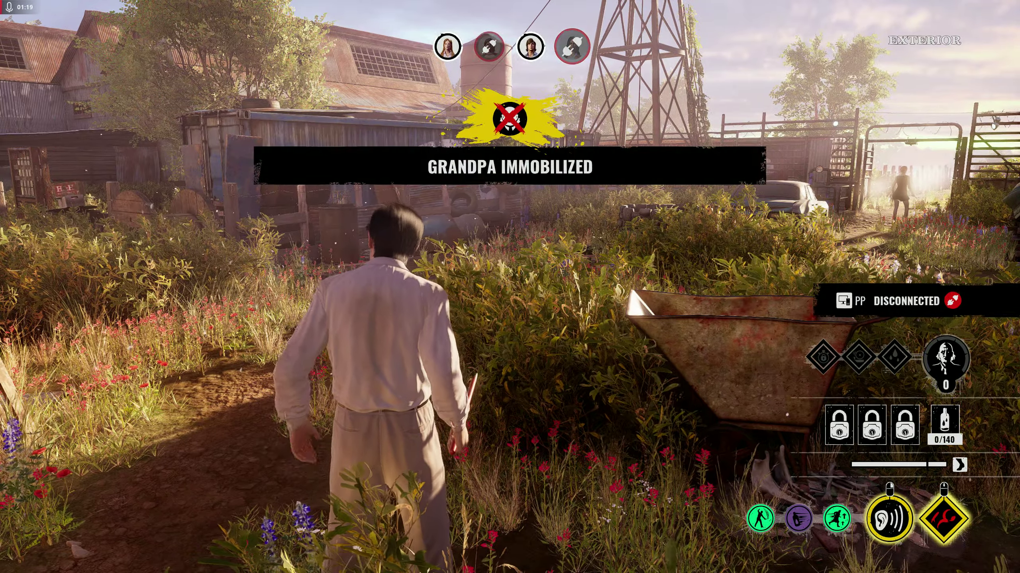
Open and close the game's pause menu, glance at Lossless Scaling, and return to the game
{"action": "key", "text": "Escape"}
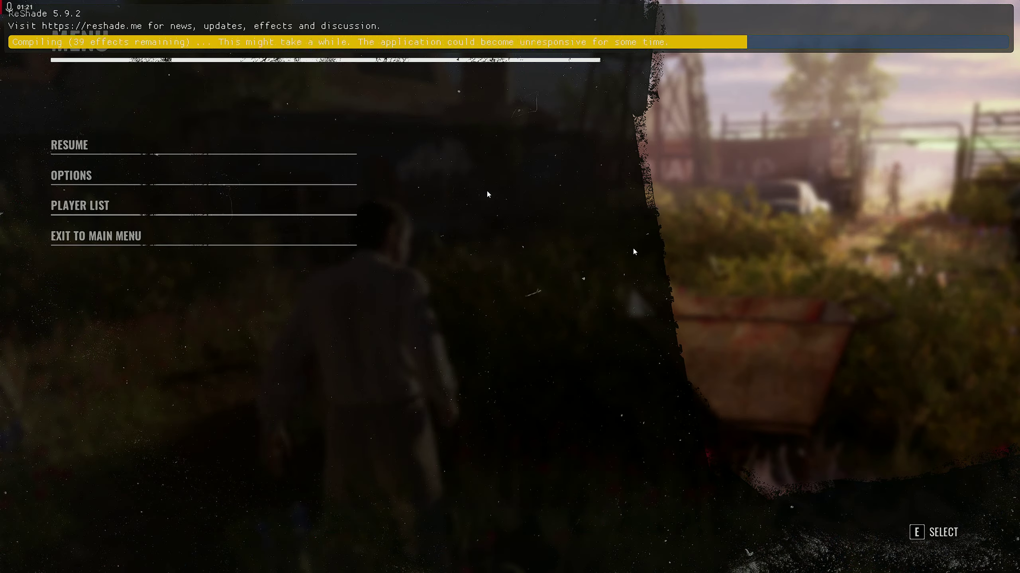
{"action": "key", "text": "Escape"}
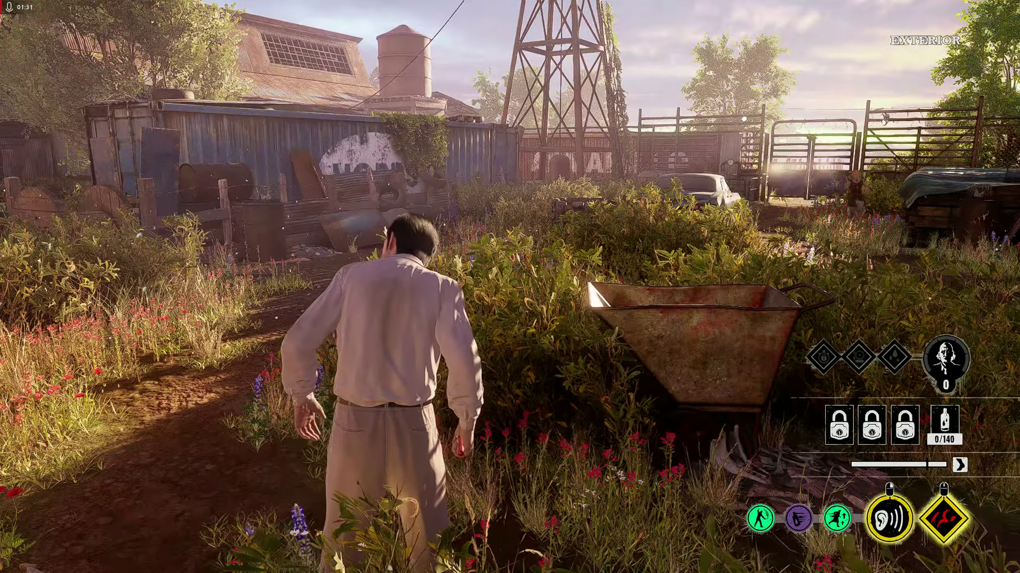
{"action": "key", "text": "alt+Tab"}
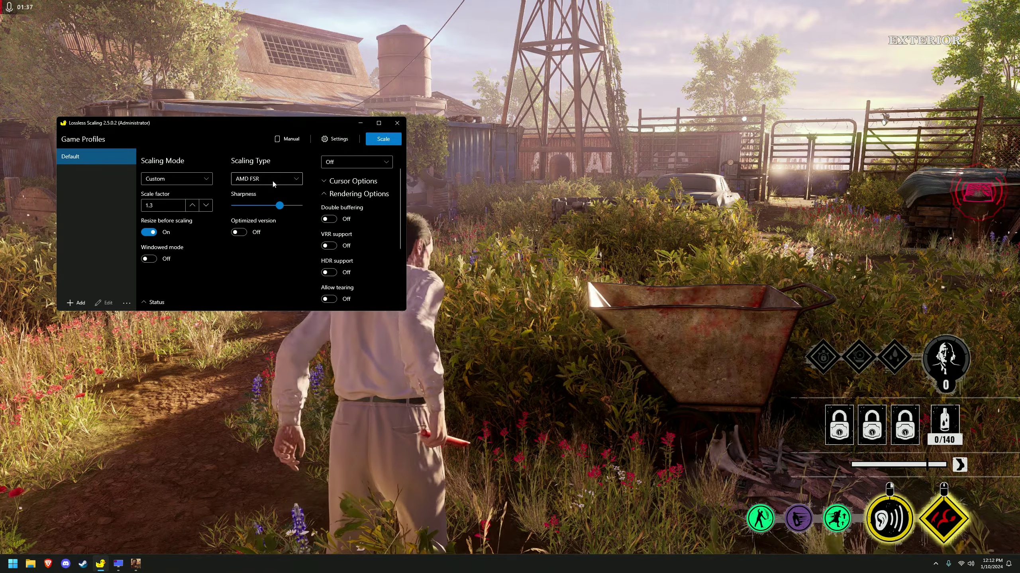
{"action": "key", "text": "alt+Tab"}
In the game's video options, set Fullscreen Mode to Windowed and resolution to 1920x1080
{"action": "key", "text": "Escape"}
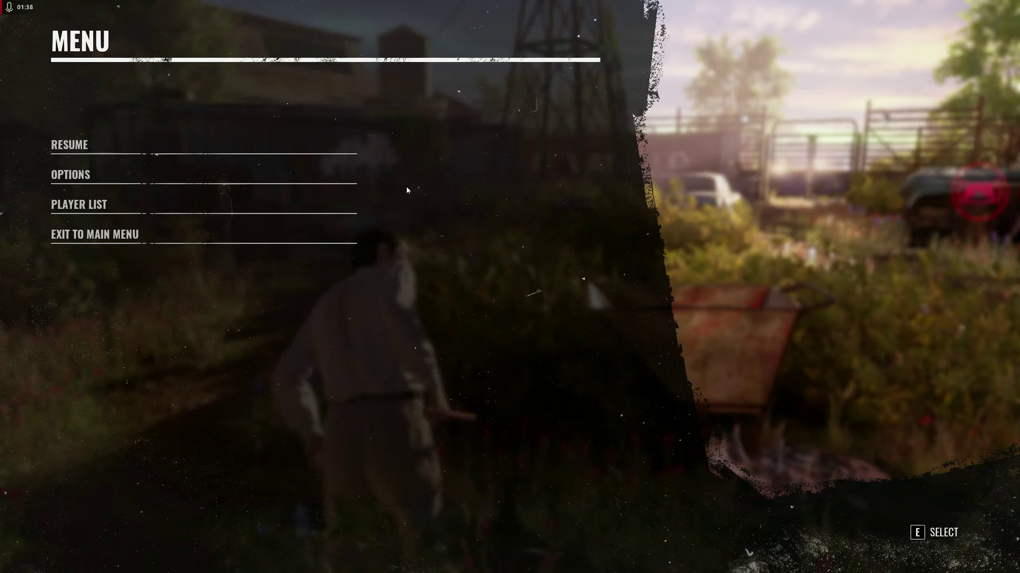
{"action": "left_click", "coordinate": [71, 176]}
{"action": "left_click", "coordinate": [372, 180]}
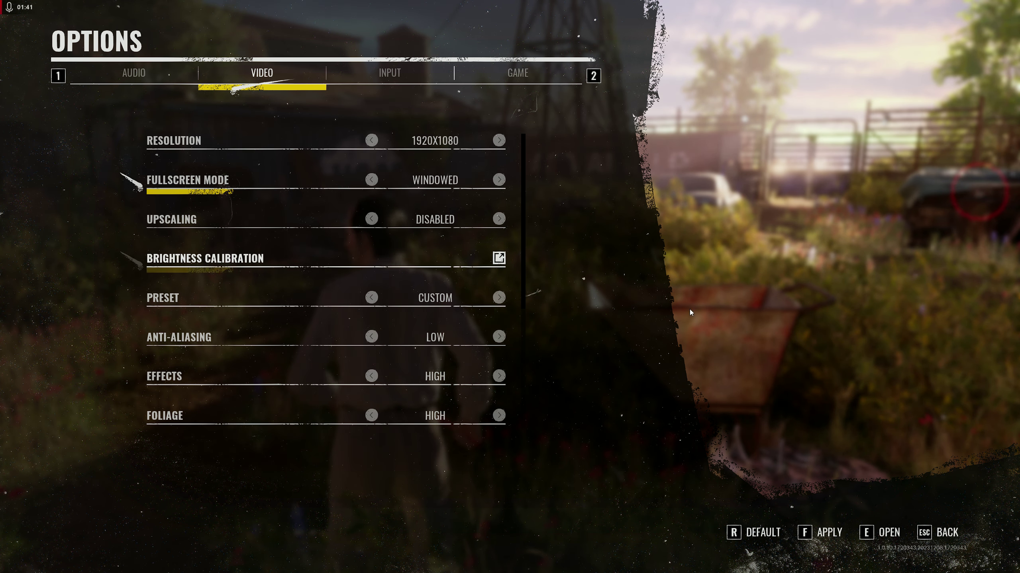
{"action": "left_click", "coordinate": [370, 141]}
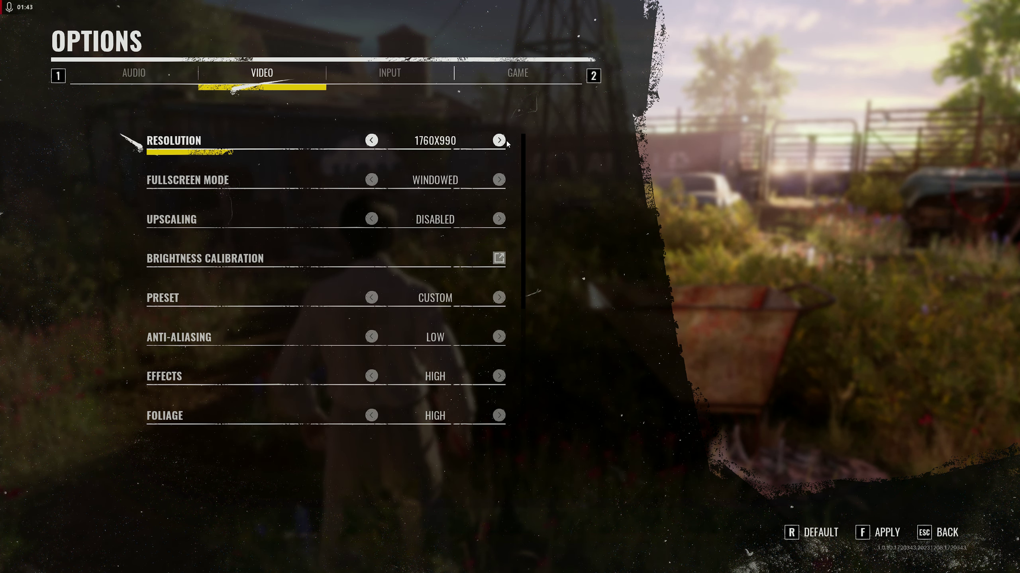
Apply the game's video settings, then set Lossless Scaling's scaling mode to Auto
{"action": "left_click", "coordinate": [865, 535]}
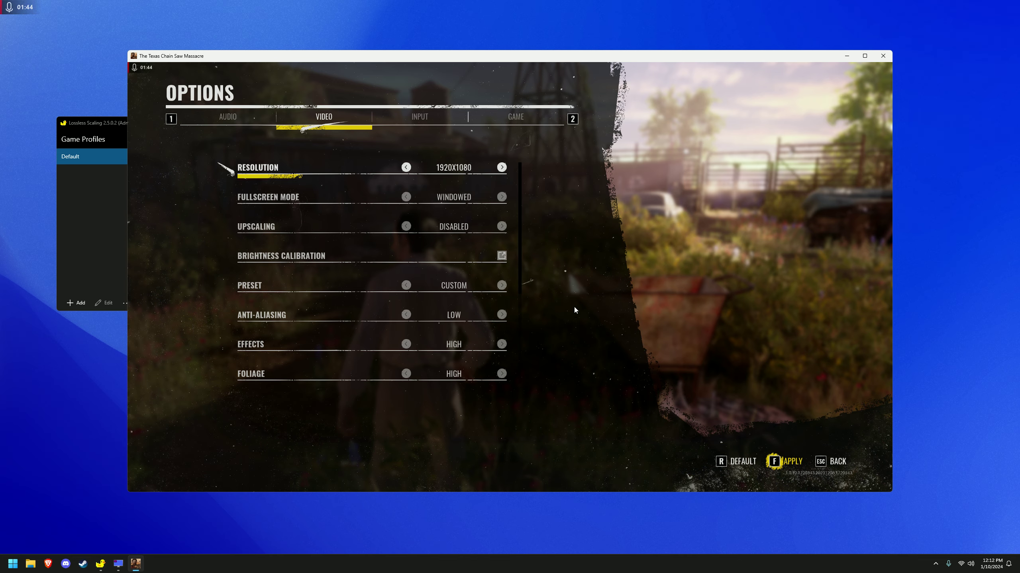
{"action": "key", "text": "super"}
{"action": "left_click", "coordinate": [95, 210]}
{"action": "left_click", "coordinate": [179, 179]}
{"action": "left_click", "coordinate": [171, 194]}
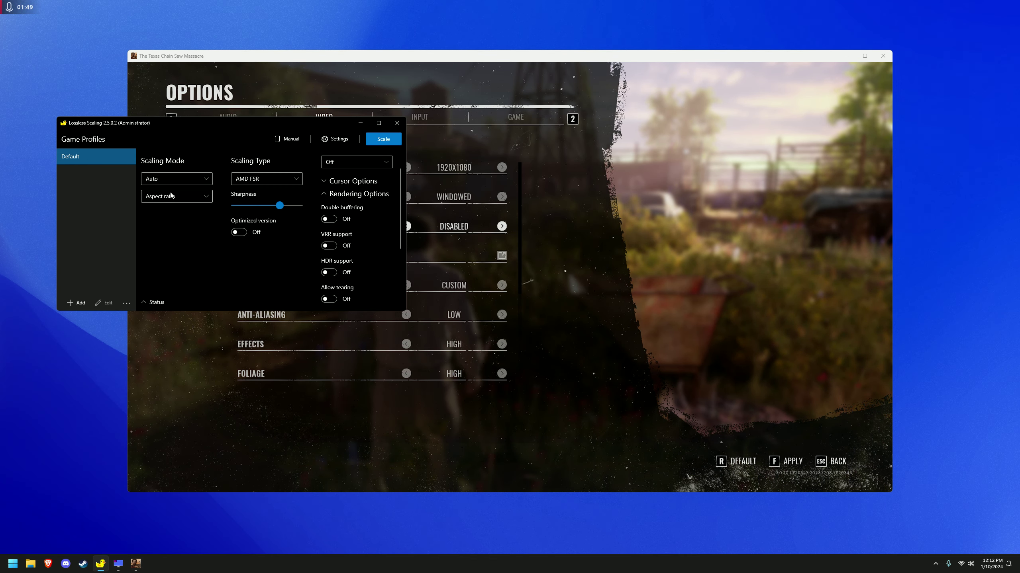
{"action": "left_click", "coordinate": [647, 212]}
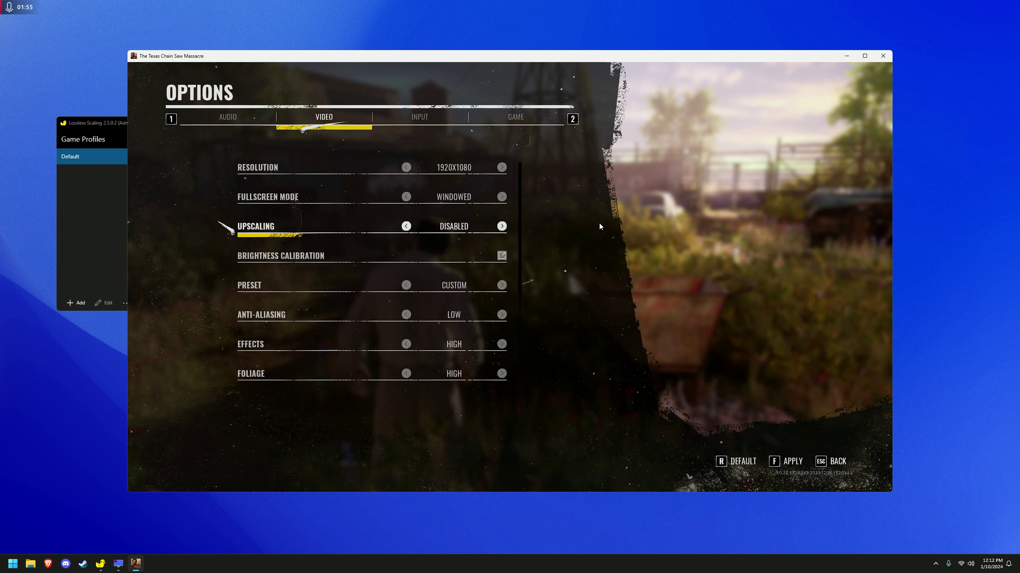
Keep Aspect ratio as the scaling option and bring the game window back to the front
{"action": "left_click", "coordinate": [92, 223]}
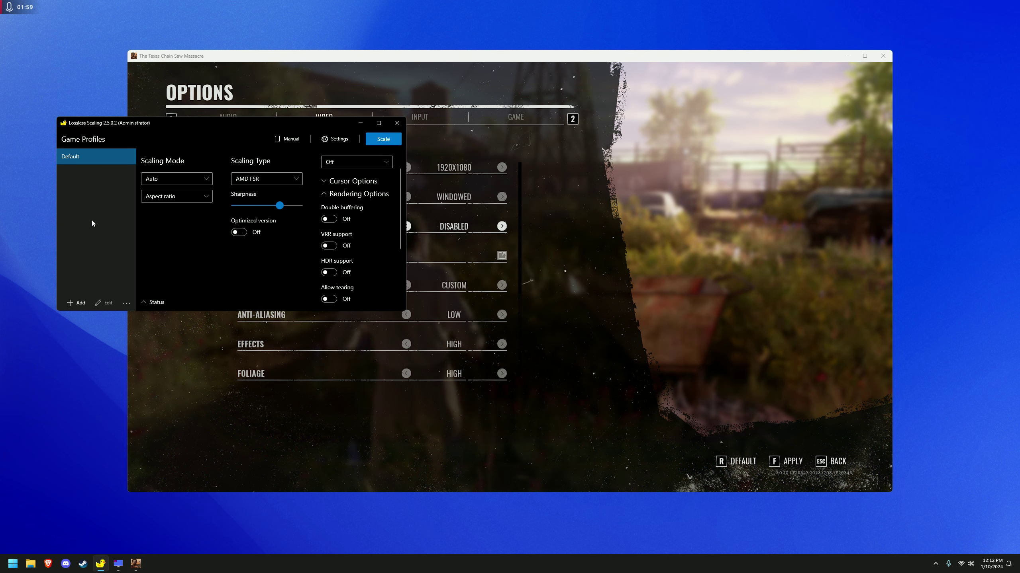
{"action": "left_click", "coordinate": [163, 179]}
{"action": "left_click", "coordinate": [163, 182]}
{"action": "left_click", "coordinate": [166, 197]}
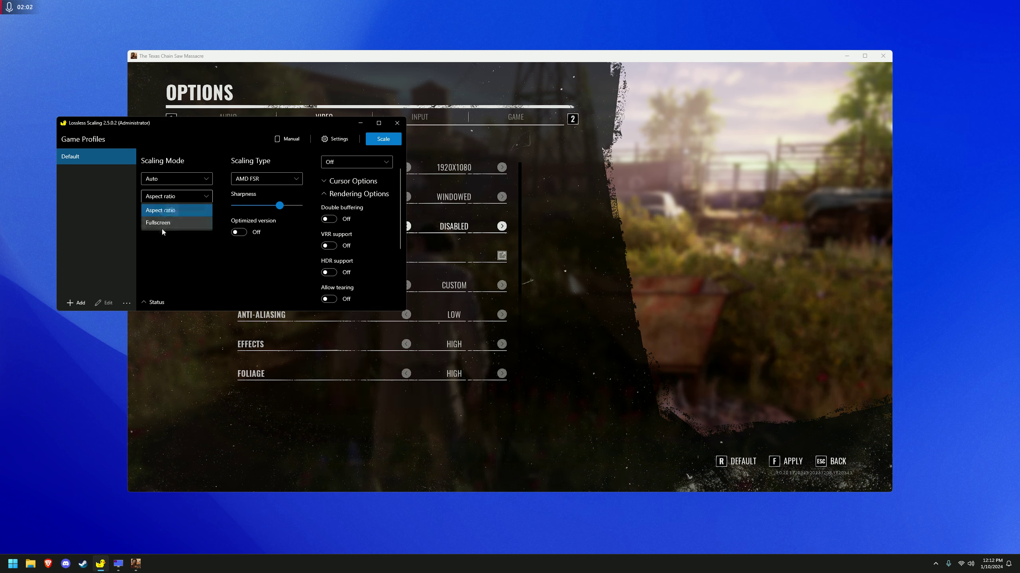
{"action": "left_click", "coordinate": [181, 211]}
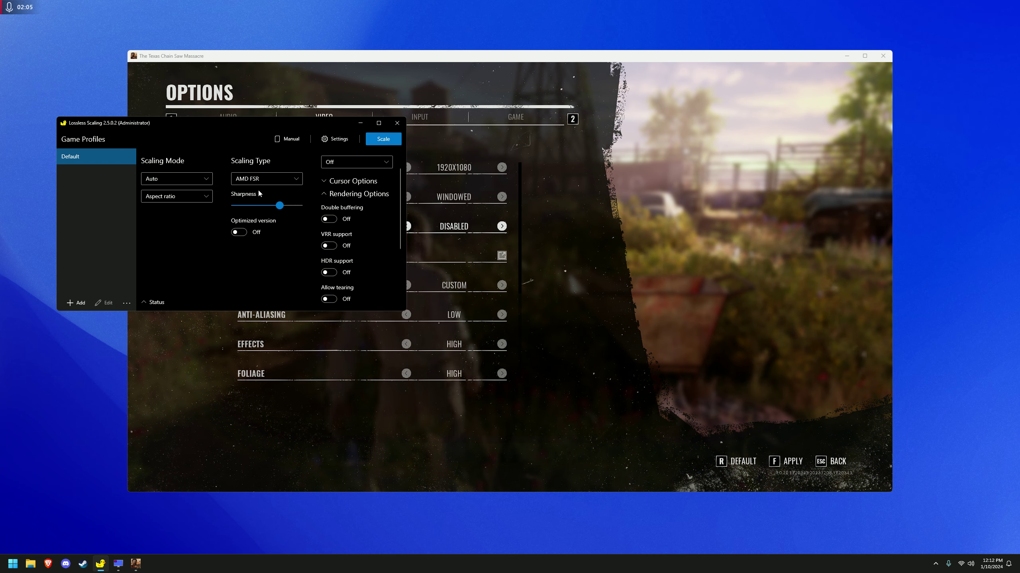
{"action": "left_click", "coordinate": [658, 181]}
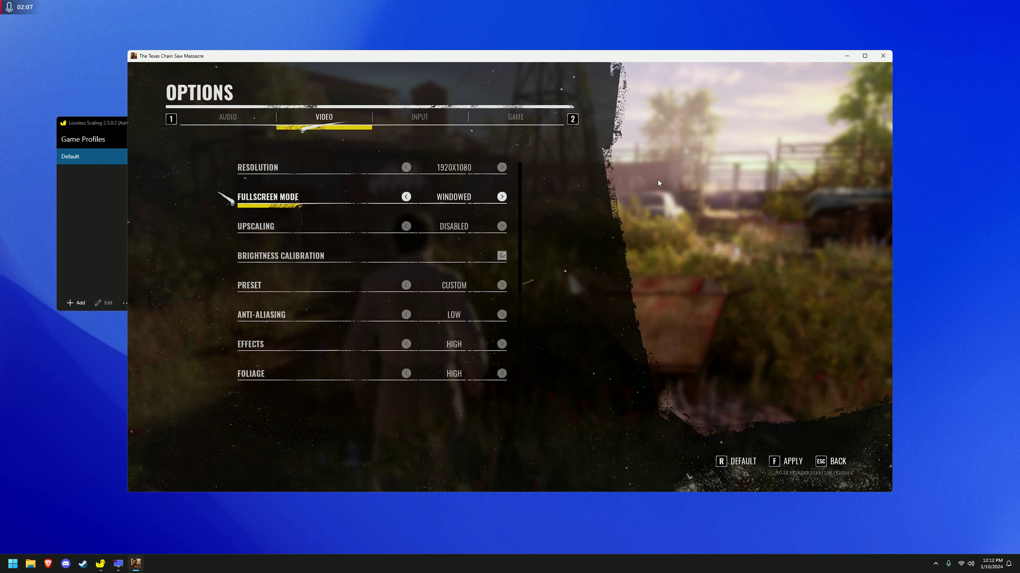
Scale the game fullscreen with Ctrl+Alt+S, walk around briefly, then stop scaling
{"action": "key", "text": "ctrl+alt+s"}
{"action": "key", "text": "Escape"}
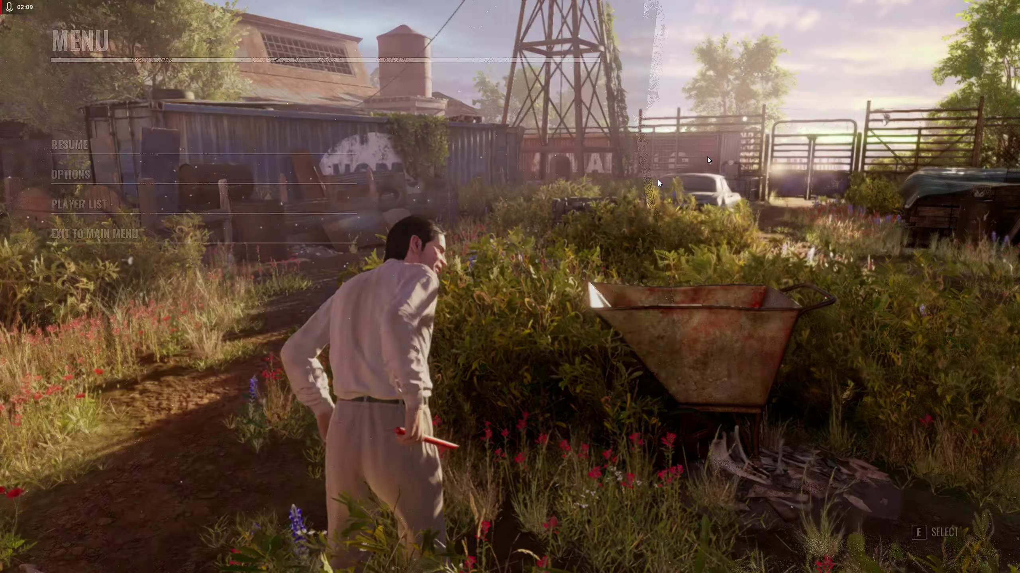
{"action": "key", "text": "w"}
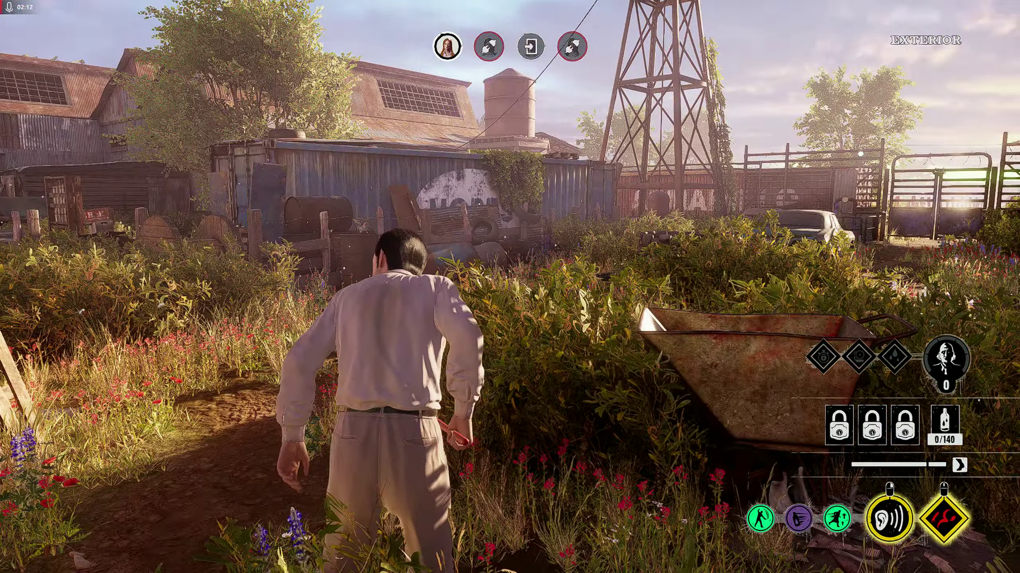
{"action": "key", "text": "ctrl+alt+s"}
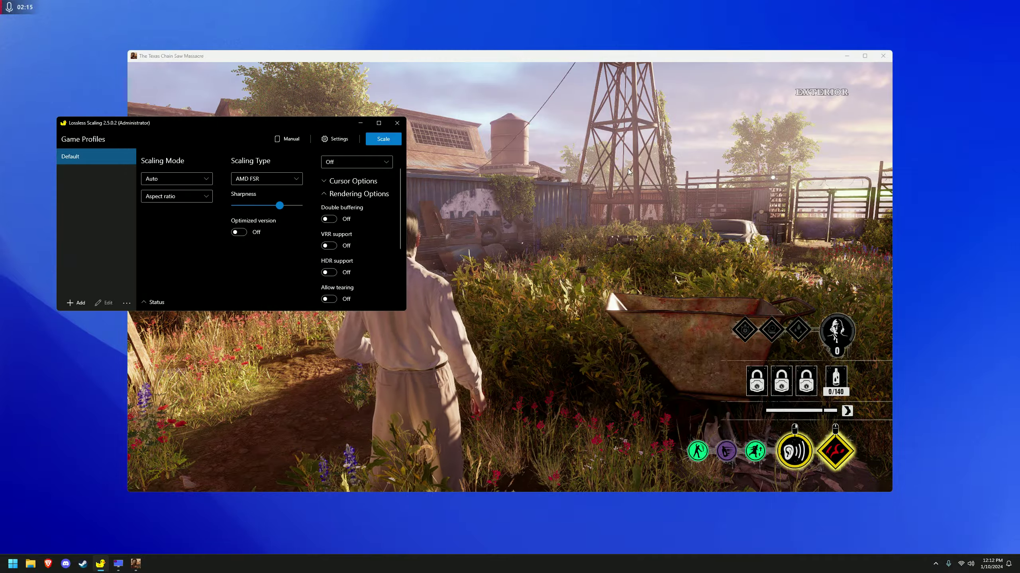
Open the scaling type list, then return to the game and reopen its options screen
{"action": "left_click", "coordinate": [259, 179]}
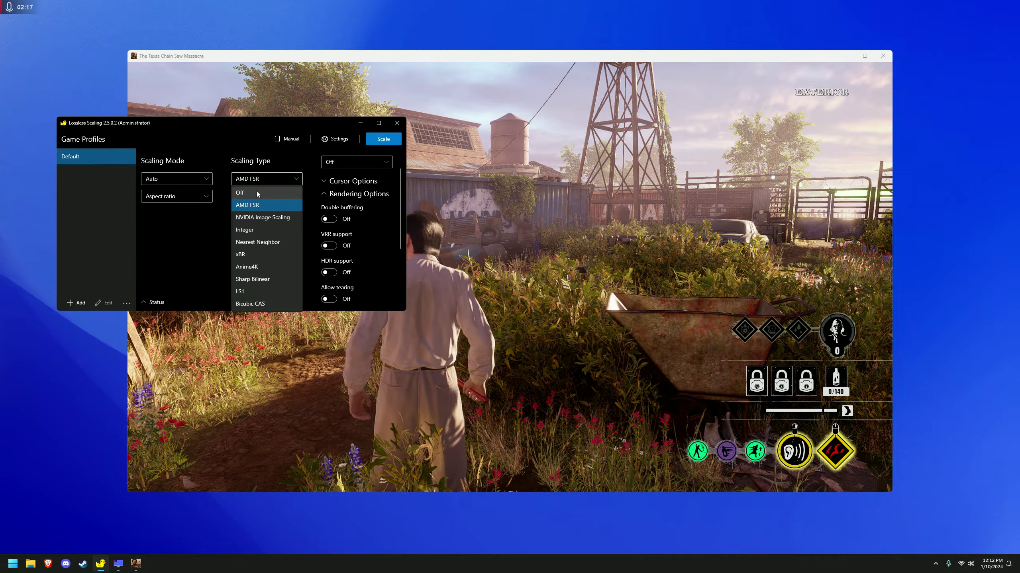
{"action": "left_click", "coordinate": [469, 197]}
{"action": "key", "text": "Escape"}
{"action": "key", "text": "Escape"}
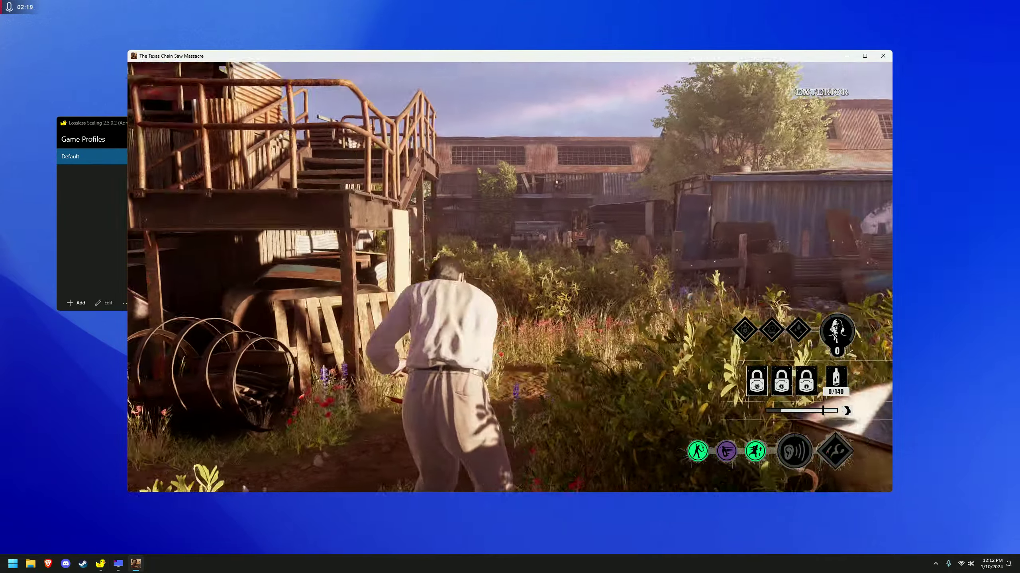
{"action": "key", "text": "Escape"}
{"action": "left_click", "coordinate": [194, 194]}
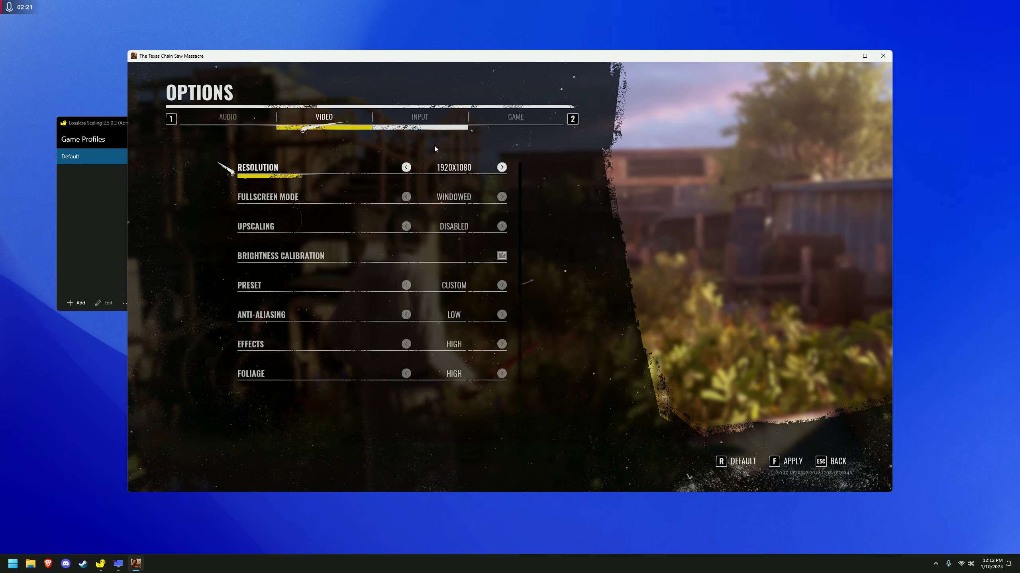
Leave the game options and toggle Lossless Scaling on and off with Ctrl+Alt+S
{"action": "key", "text": "ctrl+alt+s"}
{"action": "key", "text": "Escape"}
{"action": "key", "text": "Escape"}
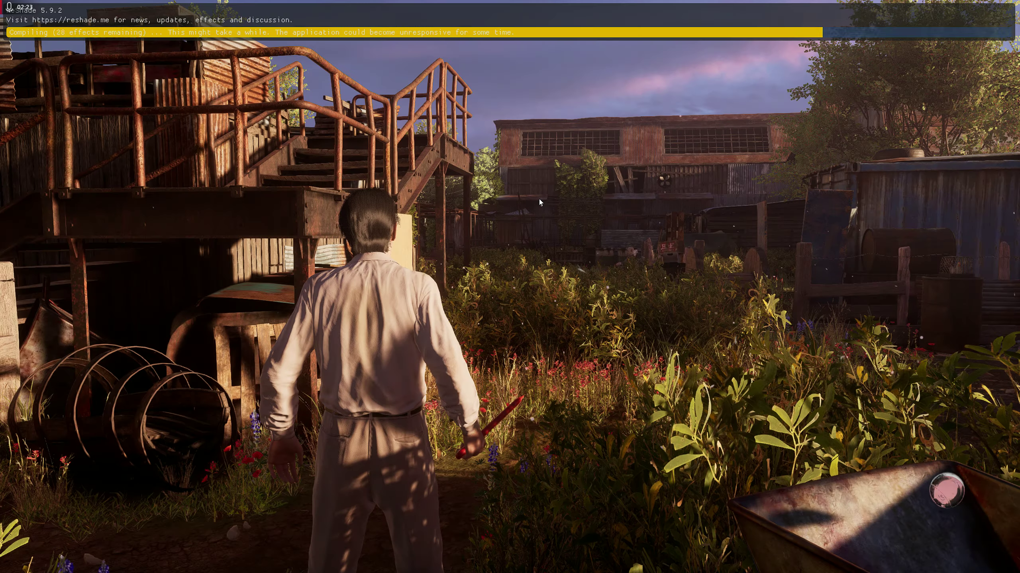
{"action": "key", "text": "ctrl+alt+s"}
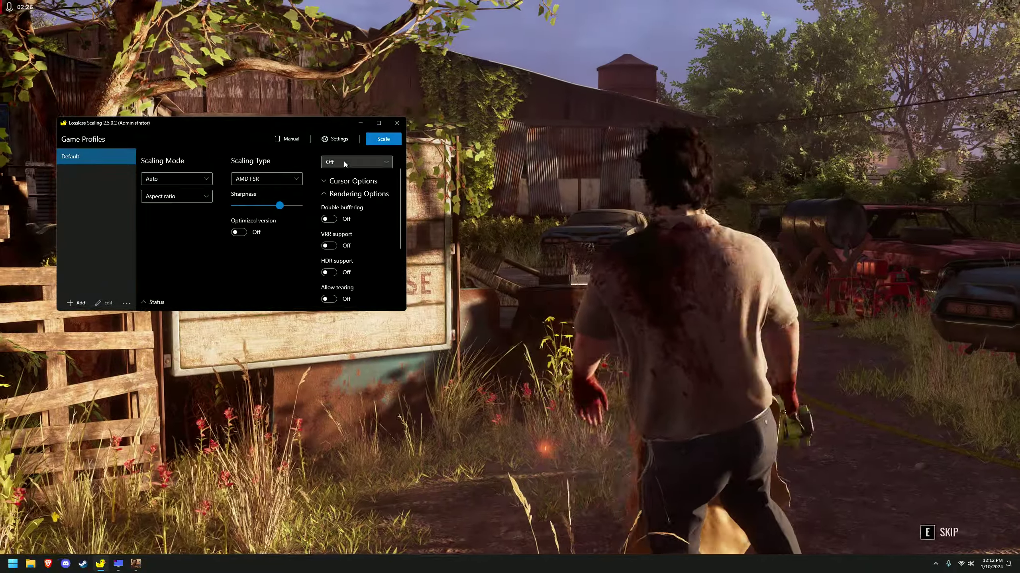
Check the frame generation choices, leaving frame generation set to Off
{"action": "left_click", "coordinate": [344, 161]}
{"action": "left_click", "coordinate": [344, 160]}
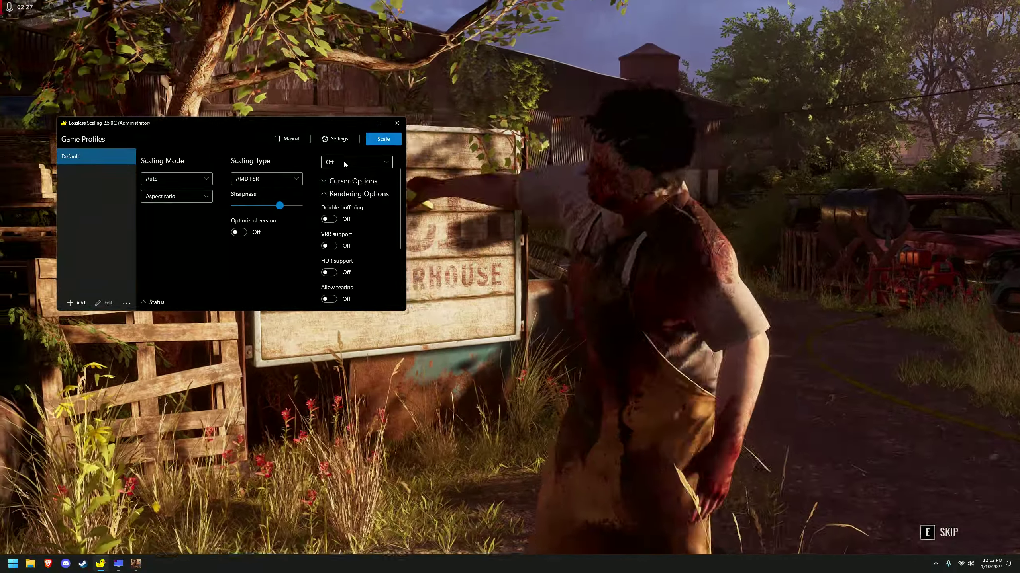
{"action": "left_click", "coordinate": [345, 160]}
{"action": "left_click", "coordinate": [345, 161]}
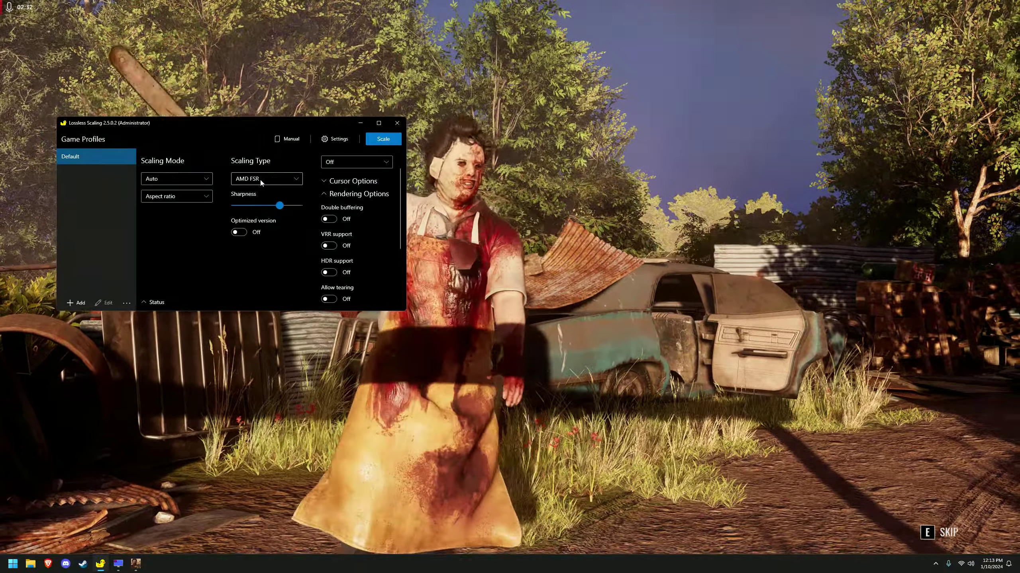
Turn Lossless Scaling's scaling type Off
{"action": "left_click", "coordinate": [260, 179]}
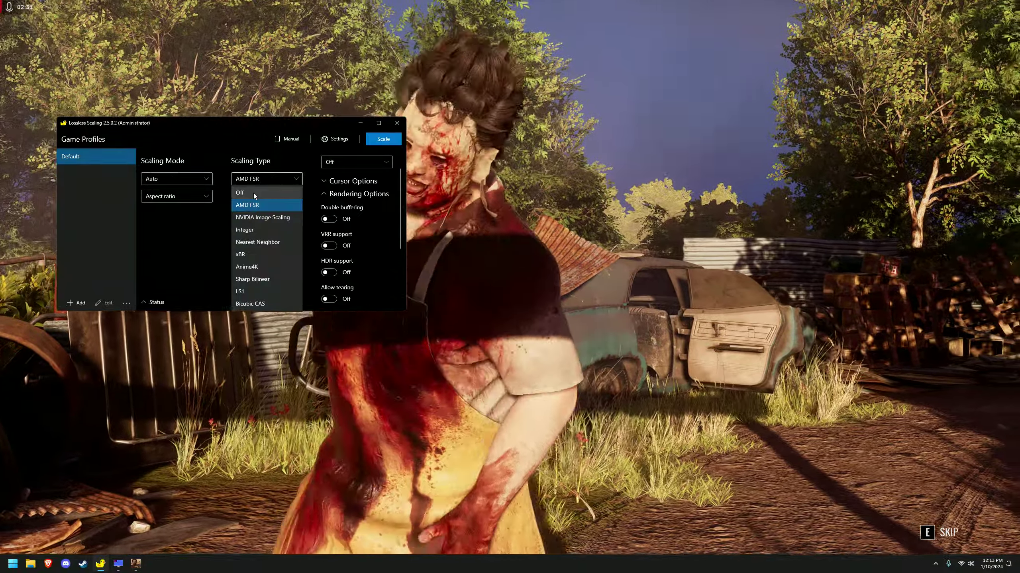
{"action": "left_click", "coordinate": [255, 165]}
{"action": "scroll", "coordinate": [333, 184], "scroll_direction": "up", "scroll_amount": 1}
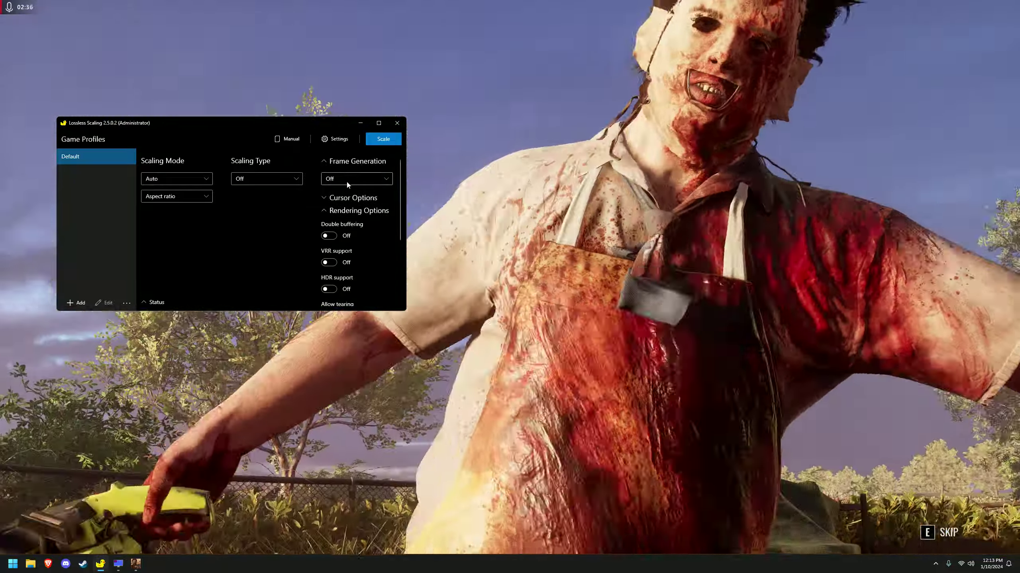
Set frame generation to LSFG and bring up RivaTuner Statistics Server
{"action": "left_click", "coordinate": [356, 179]}
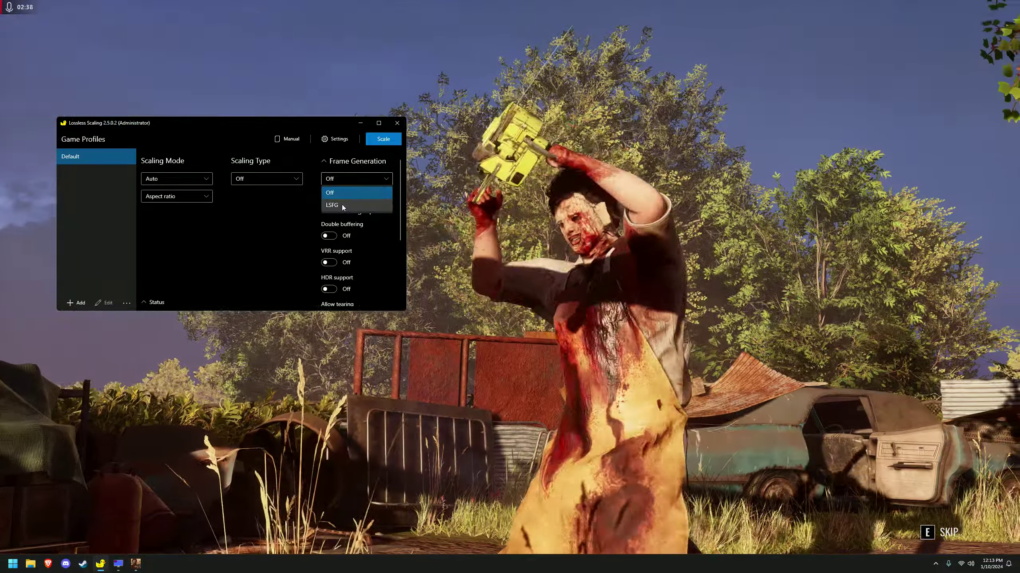
{"action": "left_click", "coordinate": [342, 205]}
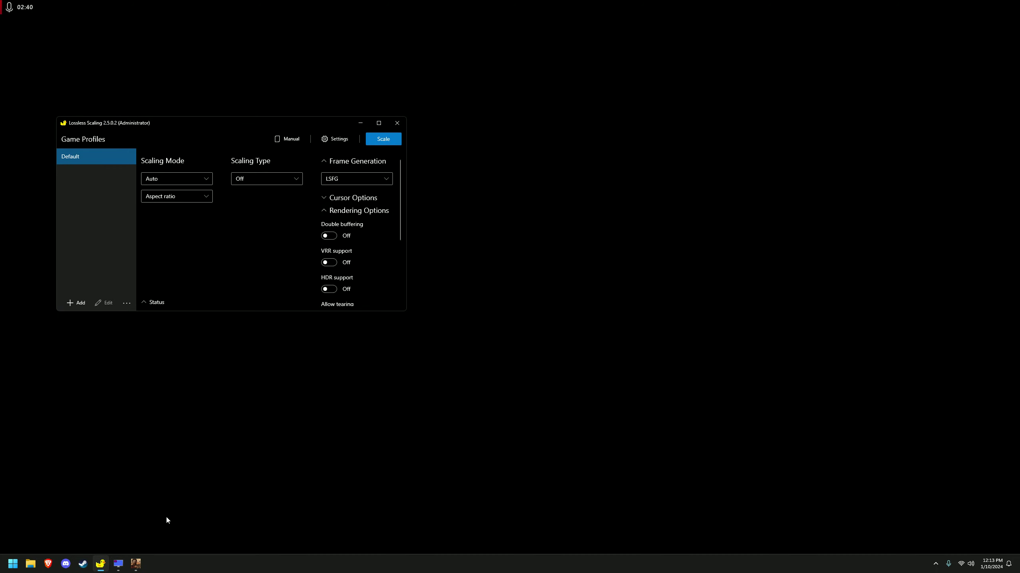
{"action": "left_click", "coordinate": [118, 564]}
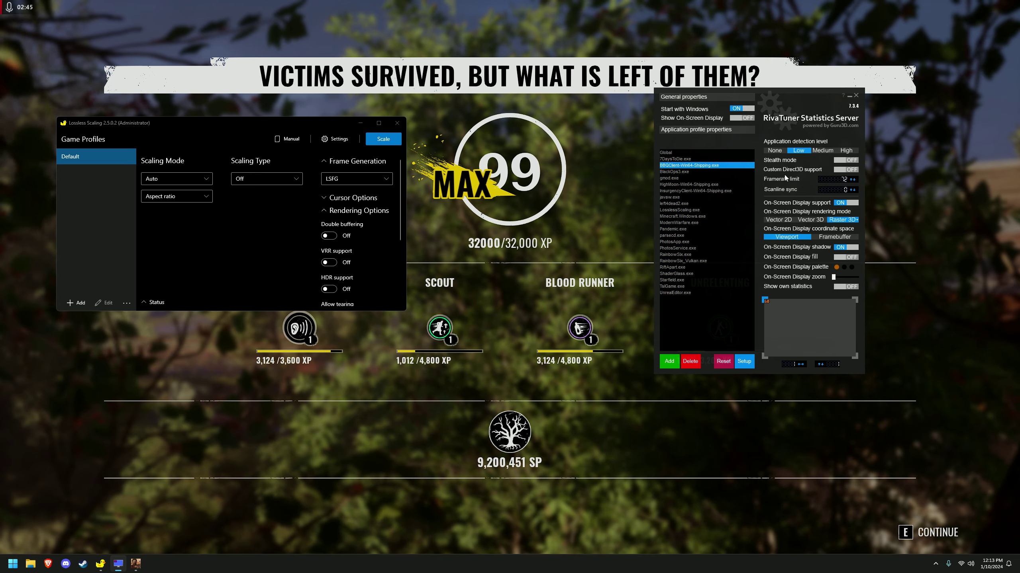
Advance the game to the post-match scoreboard, switch to RivaTuner, and open Windows search
{"action": "mouse_move", "coordinate": [717, 165]}
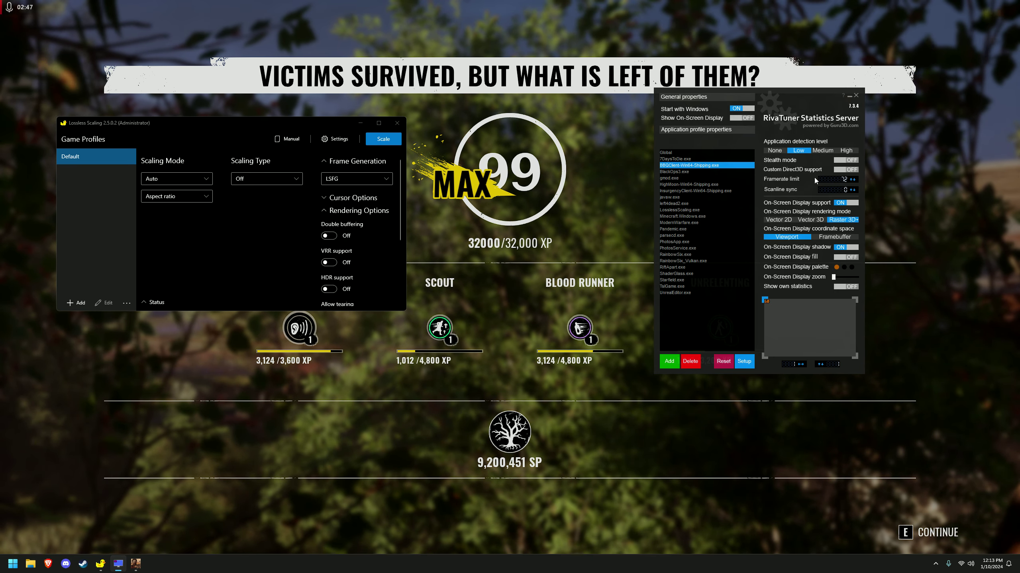
{"action": "mouse_move", "coordinate": [830, 178]}
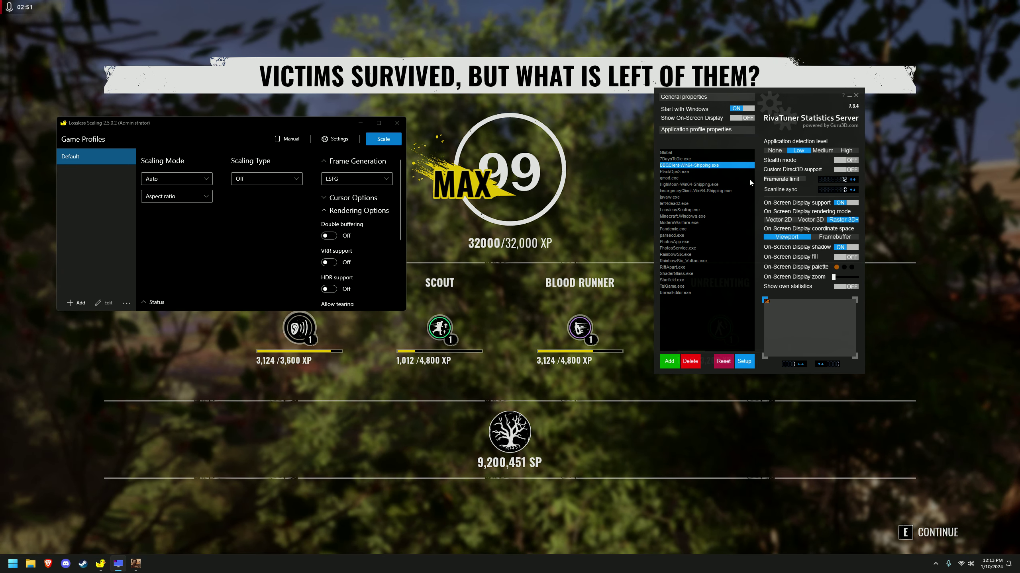
{"action": "left_click", "coordinate": [589, 182]}
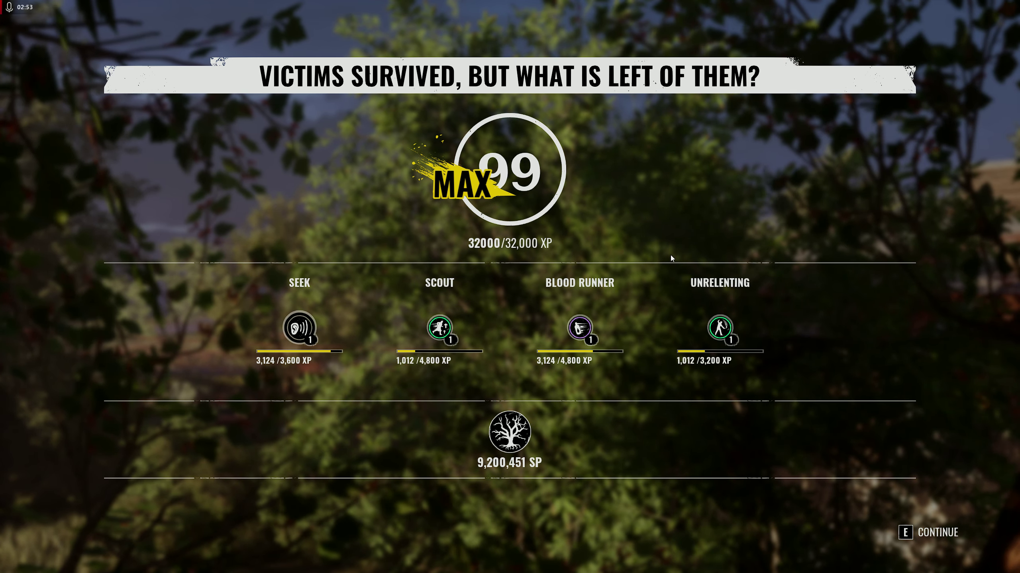
{"action": "key", "text": "e"}
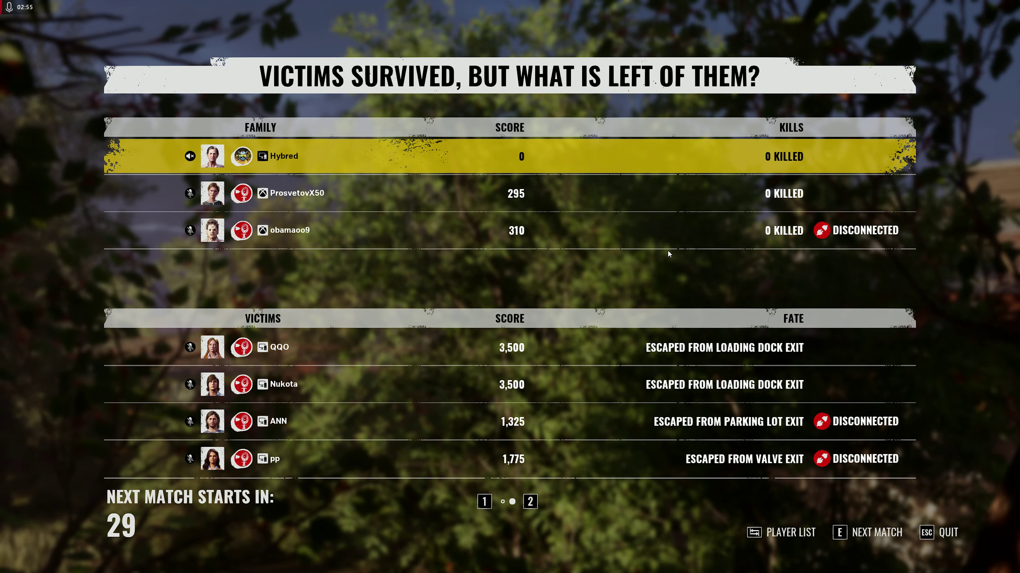
{"action": "key", "text": "alt+Tab"}
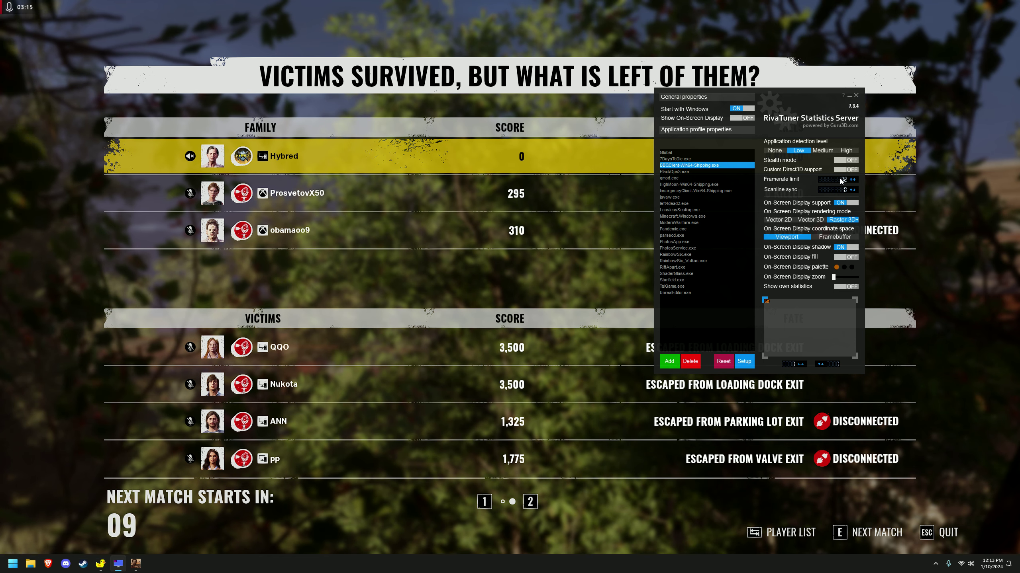
{"action": "left_click", "coordinate": [12, 564]}
Open the advanced display settings, confirm the refresh rate stays at 144 Hz, and close Settings
{"action": "type", "text": "chan"}
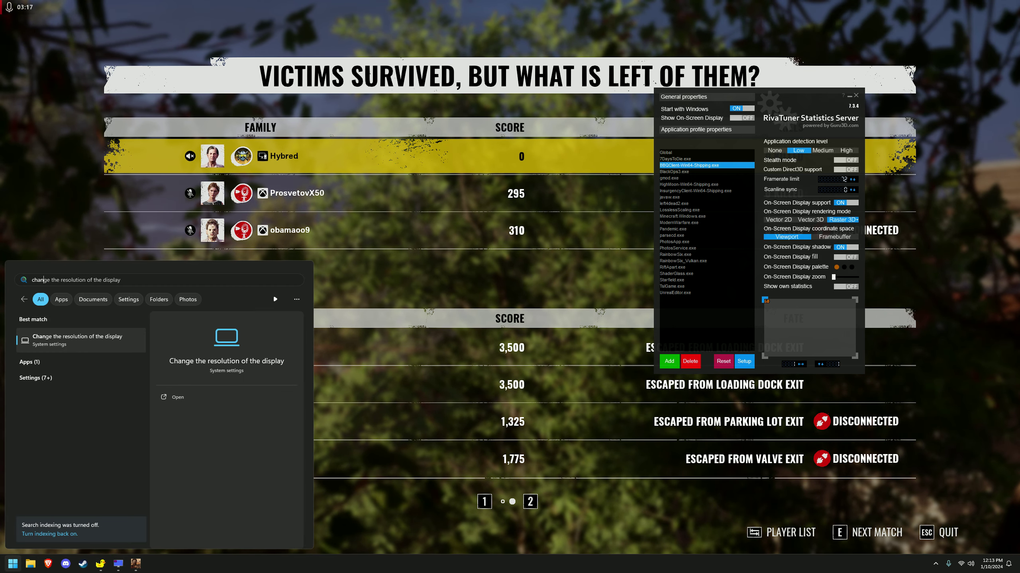
{"action": "key", "text": "Return"}
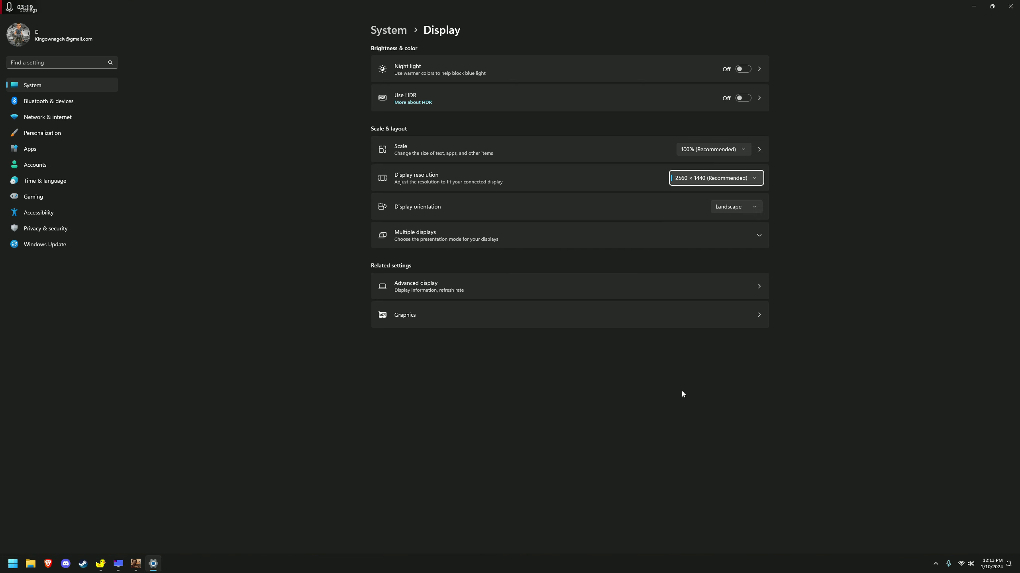
{"action": "left_click", "coordinate": [676, 296]}
{"action": "left_click", "coordinate": [721, 216]}
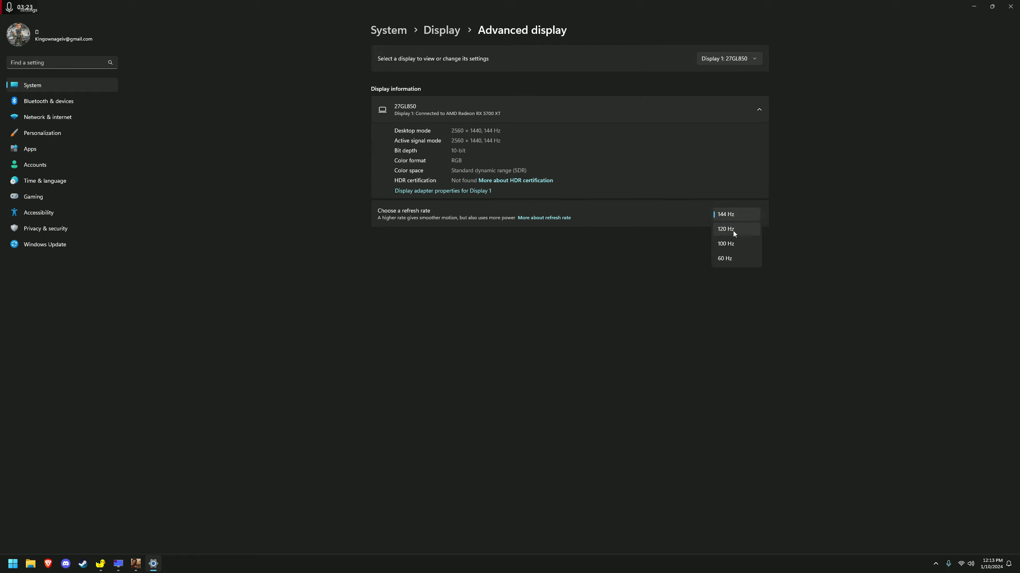
{"action": "left_click", "coordinate": [795, 221]}
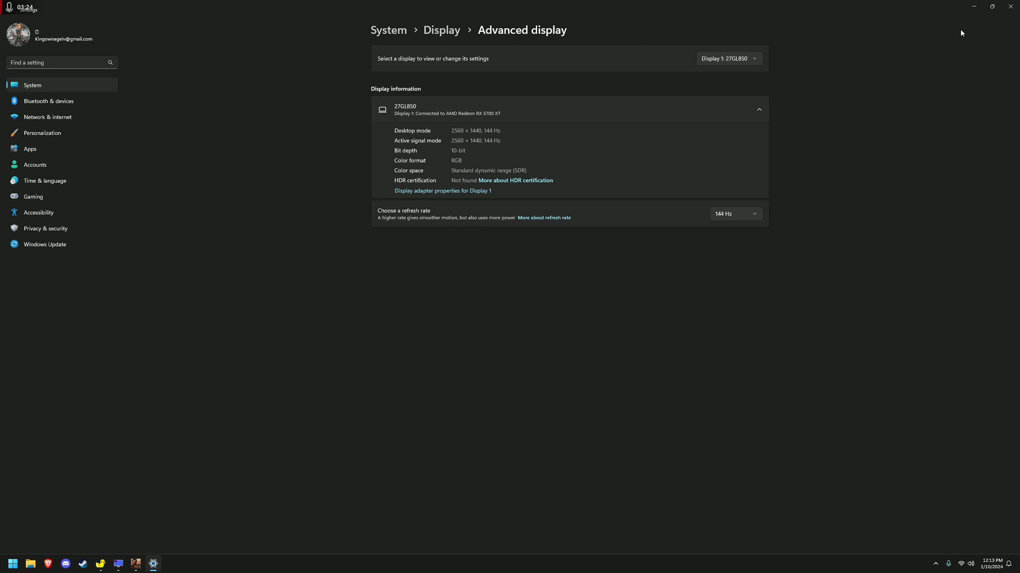
{"action": "left_click", "coordinate": [1010, 6]}
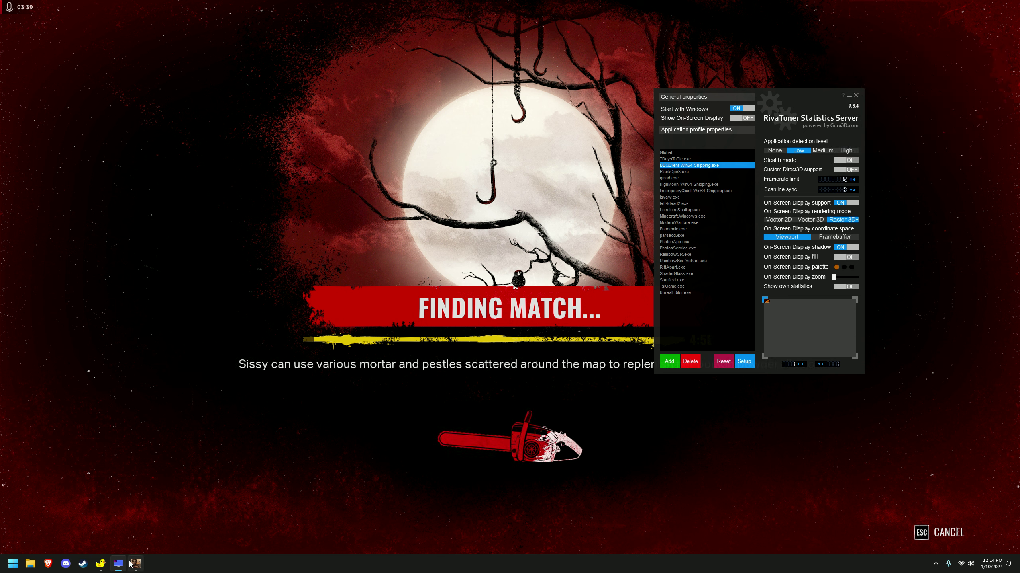
Review the Default profile with Rendering Options collapsed, open and close Settings, then return to the lobby
{"action": "left_click", "coordinate": [100, 564]}
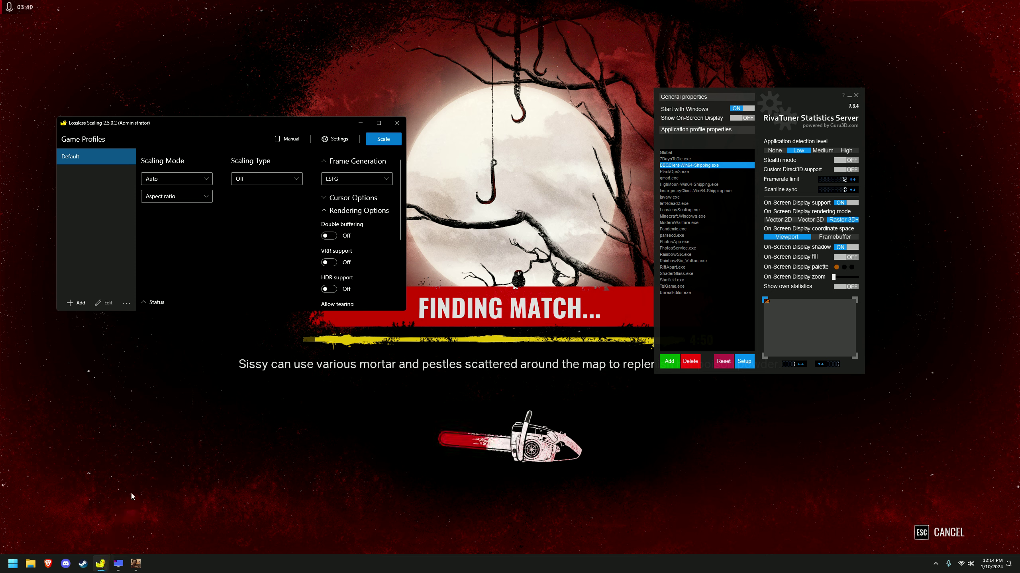
{"action": "left_click", "coordinate": [340, 211]}
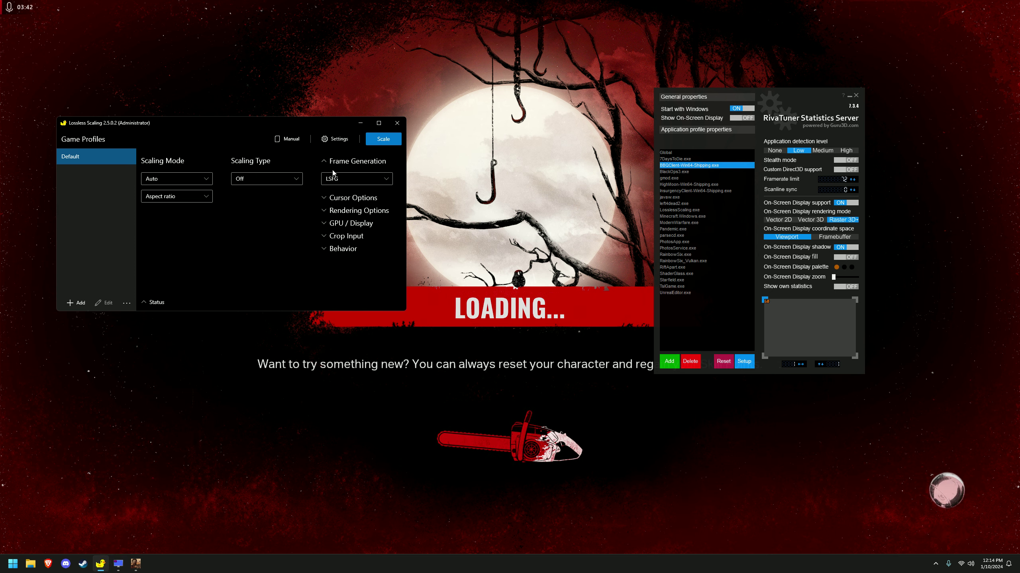
{"action": "left_click", "coordinate": [334, 141]}
{"action": "left_click", "coordinate": [258, 295]}
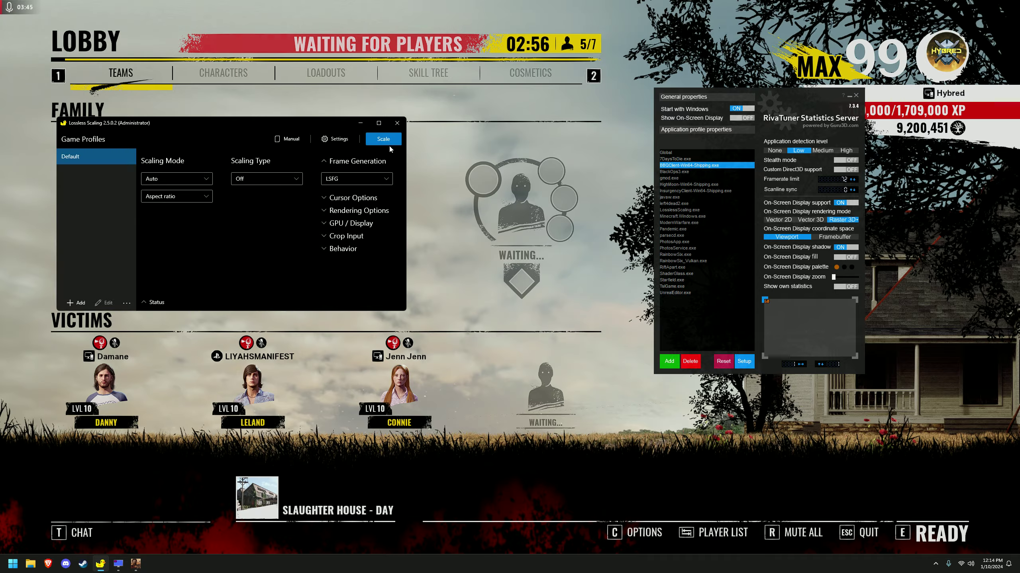
{"action": "left_click", "coordinate": [336, 139]}
{"action": "left_click", "coordinate": [259, 294]}
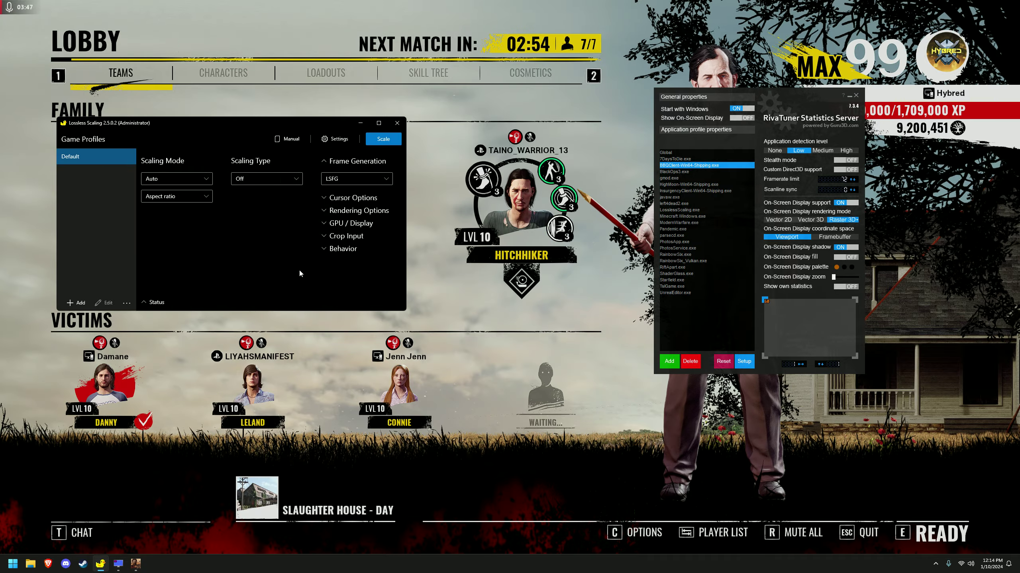
{"action": "left_click", "coordinate": [490, 98]}
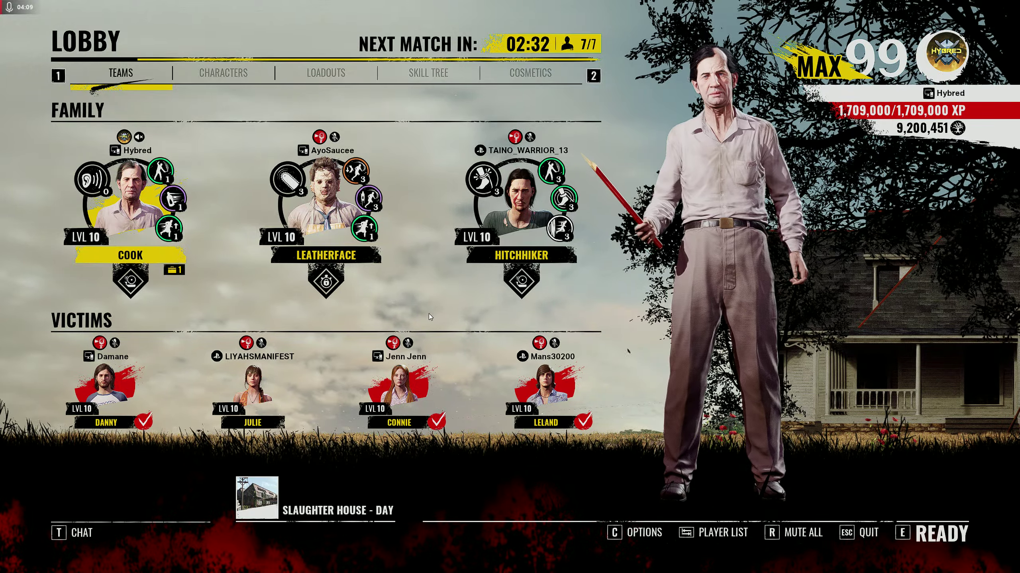
Bring up Lossless Scaling and browse the scaling type list, leaving scaling Off
{"action": "key", "text": "alt+Tab"}
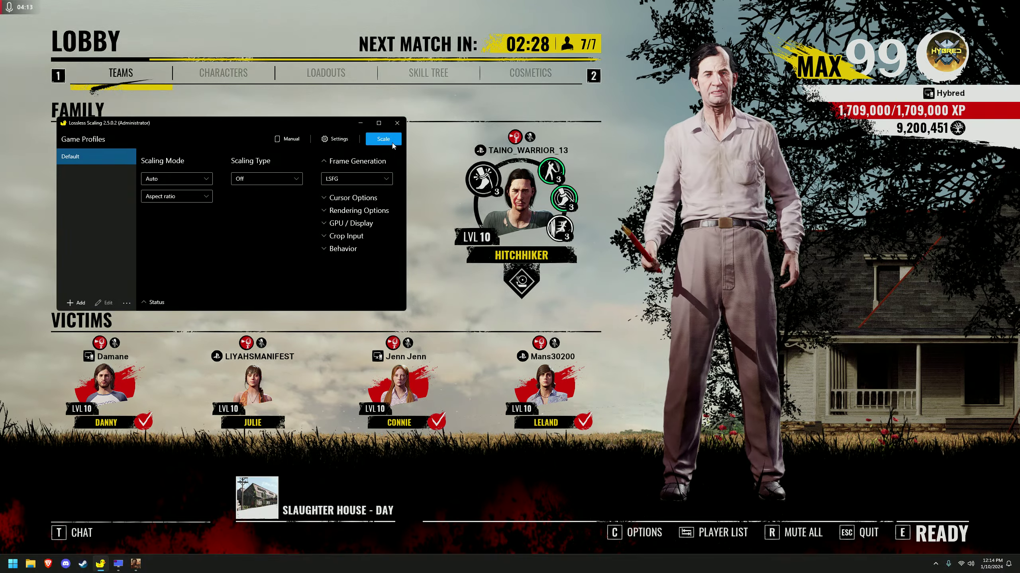
{"action": "left_click", "coordinate": [257, 179]}
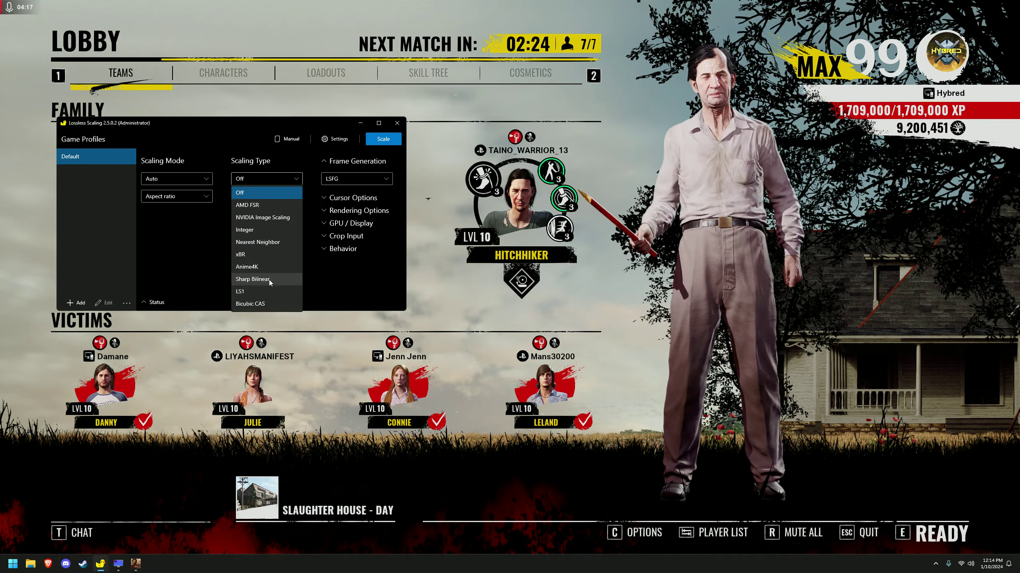
{"action": "left_click", "coordinate": [267, 177]}
{"action": "left_click", "coordinate": [267, 177]}
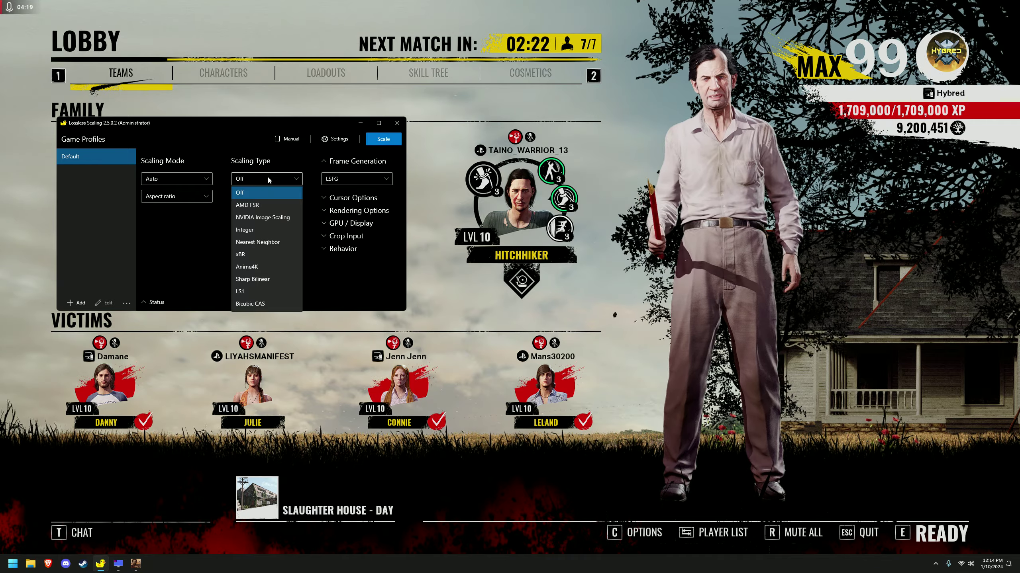
{"action": "left_click", "coordinate": [267, 178]}
{"action": "left_click", "coordinate": [268, 178]}
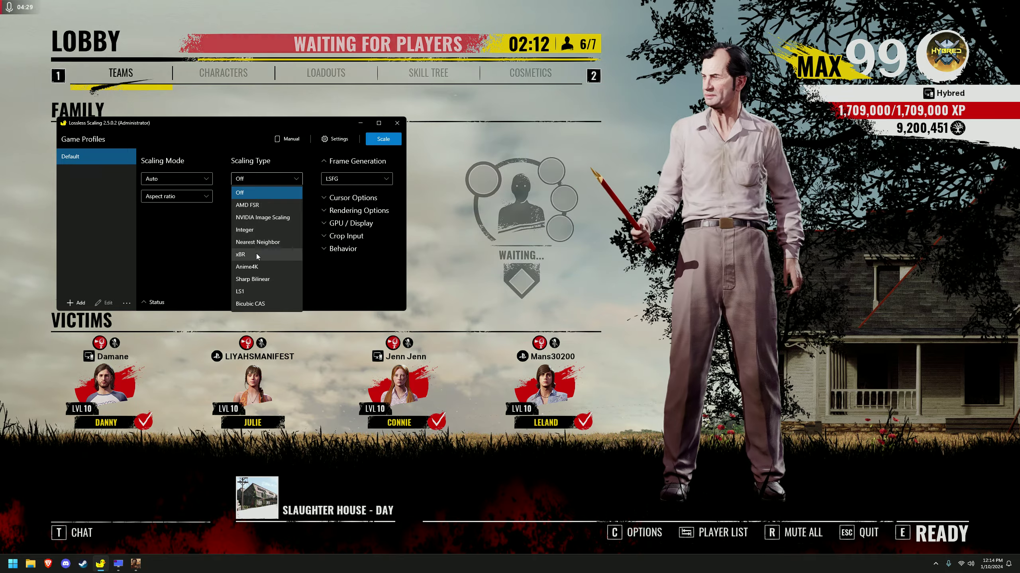
{"action": "left_click", "coordinate": [263, 175]}
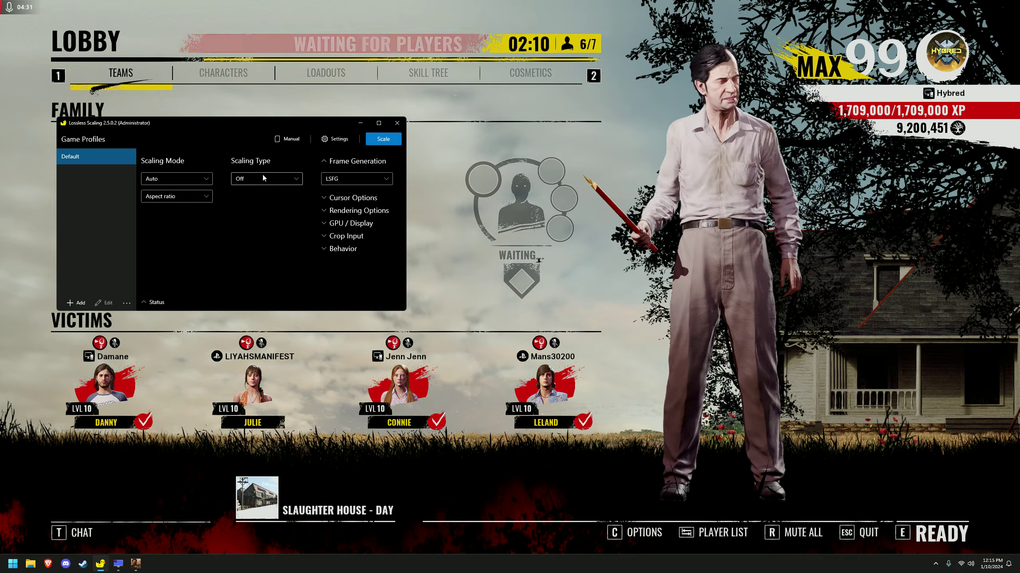
{"action": "left_click", "coordinate": [264, 176]}
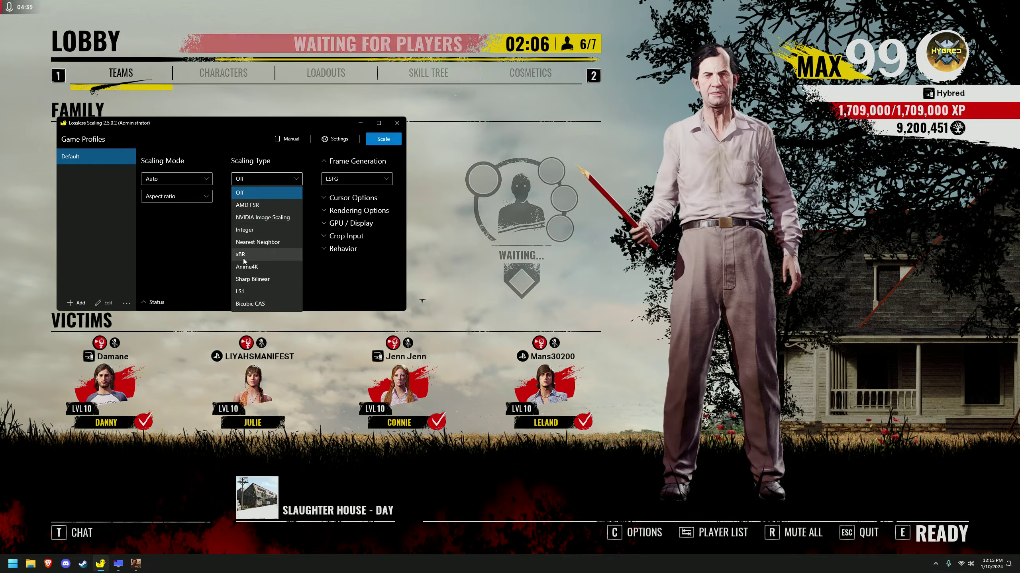
{"action": "left_click", "coordinate": [214, 259]}
Set the Default profile's scaling type to LS1 and return to the game lobby
{"action": "left_click", "coordinate": [260, 178]}
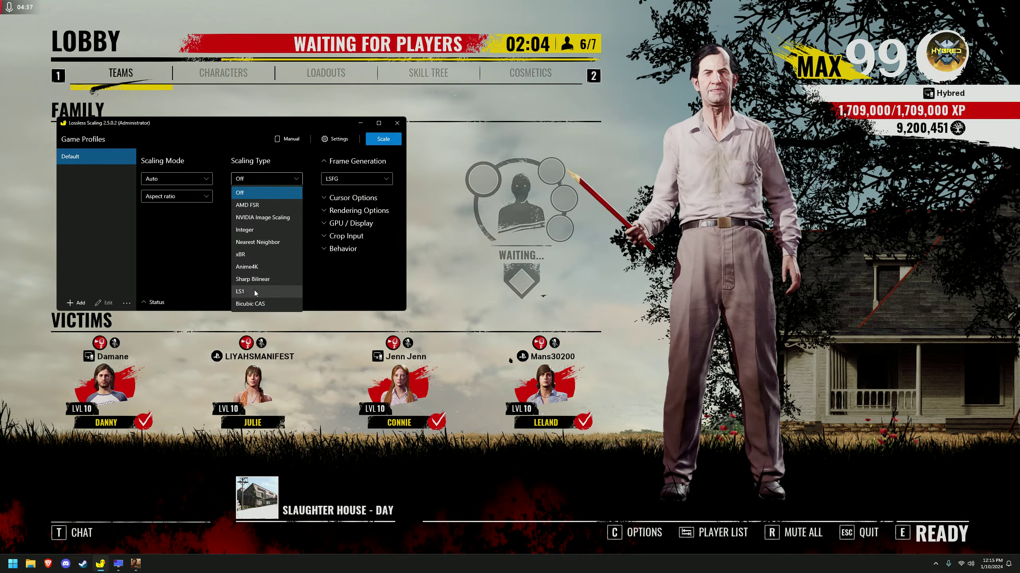
{"action": "left_click", "coordinate": [254, 290]}
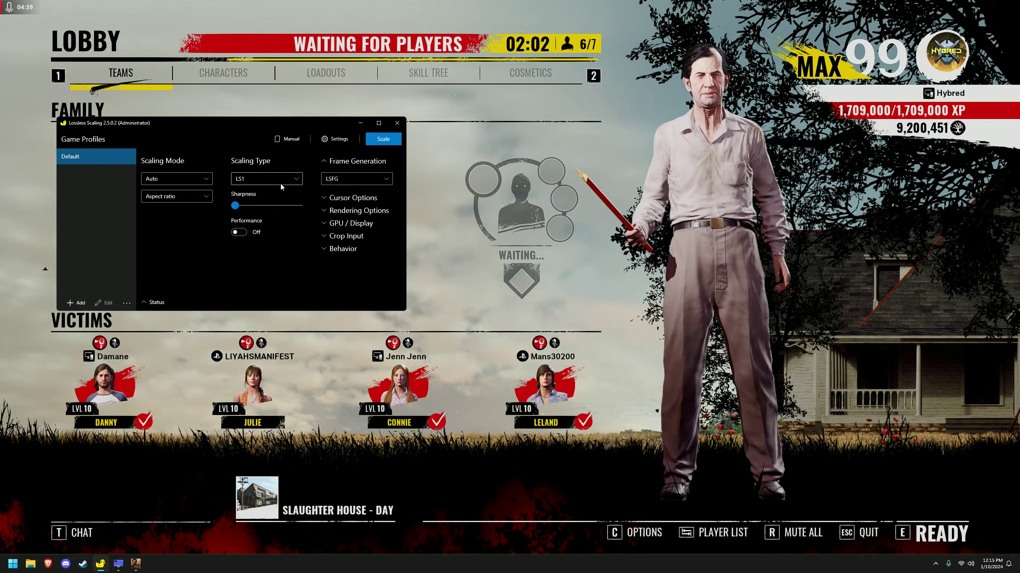
{"action": "left_click", "coordinate": [542, 244]}
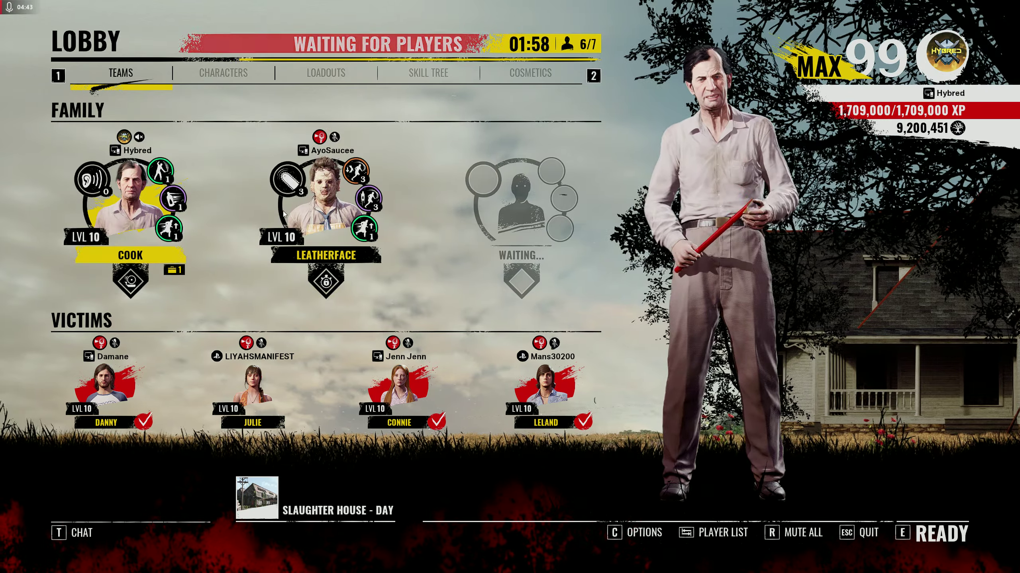
Switch the Default profile's scaling type from LS1 to AMD FSR
{"action": "key", "text": "alt+Tab"}
{"action": "left_click", "coordinate": [534, 236]}
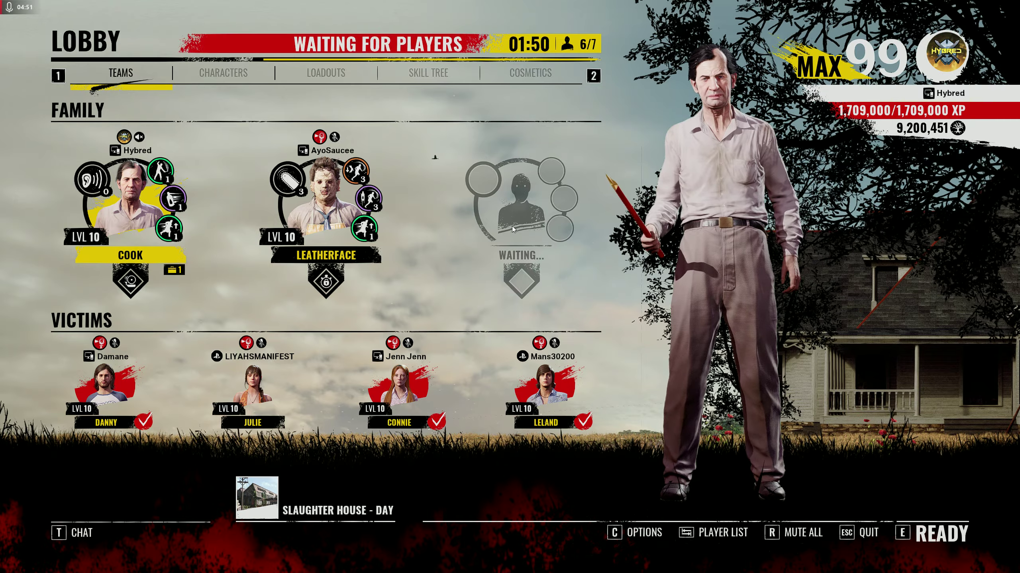
{"action": "left_click", "coordinate": [523, 222]}
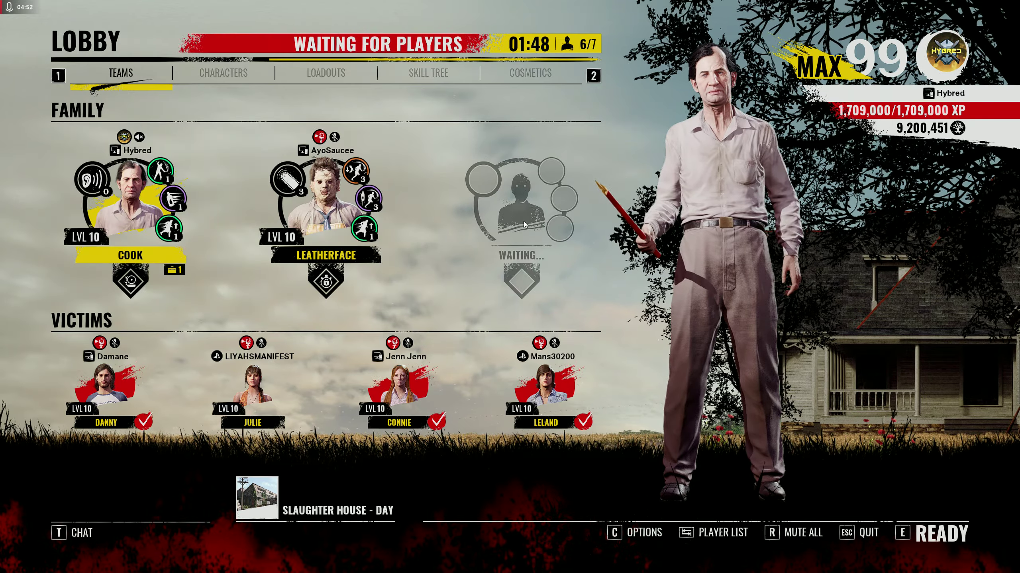
{"action": "key", "text": "alt+Tab"}
{"action": "left_click", "coordinate": [266, 179]}
{"action": "left_click", "coordinate": [256, 204]}
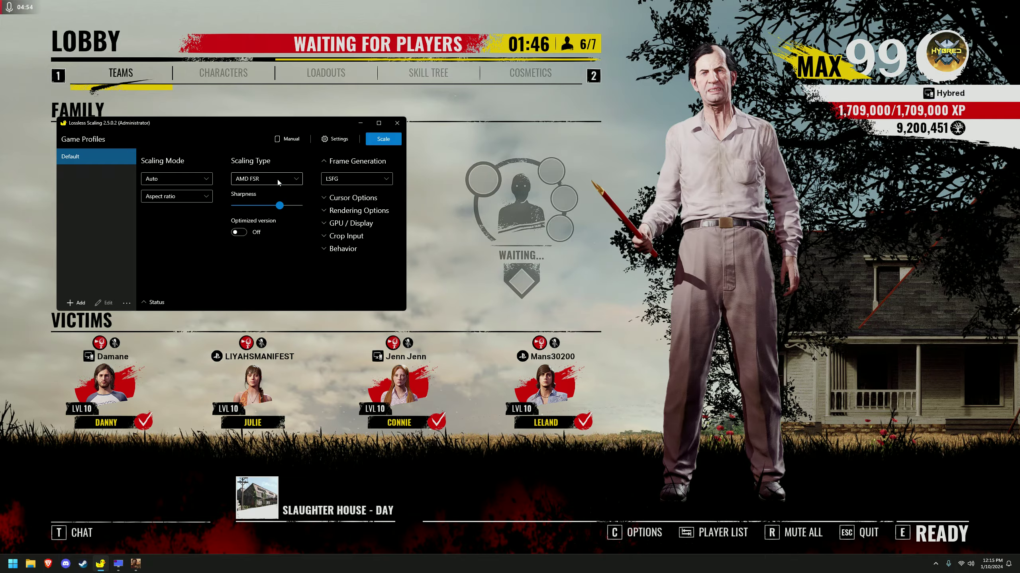
Lower the AMD FSR sharpness slider to around 7
{"action": "left_click", "coordinate": [511, 207]}
{"action": "key", "text": "alt+Tab"}
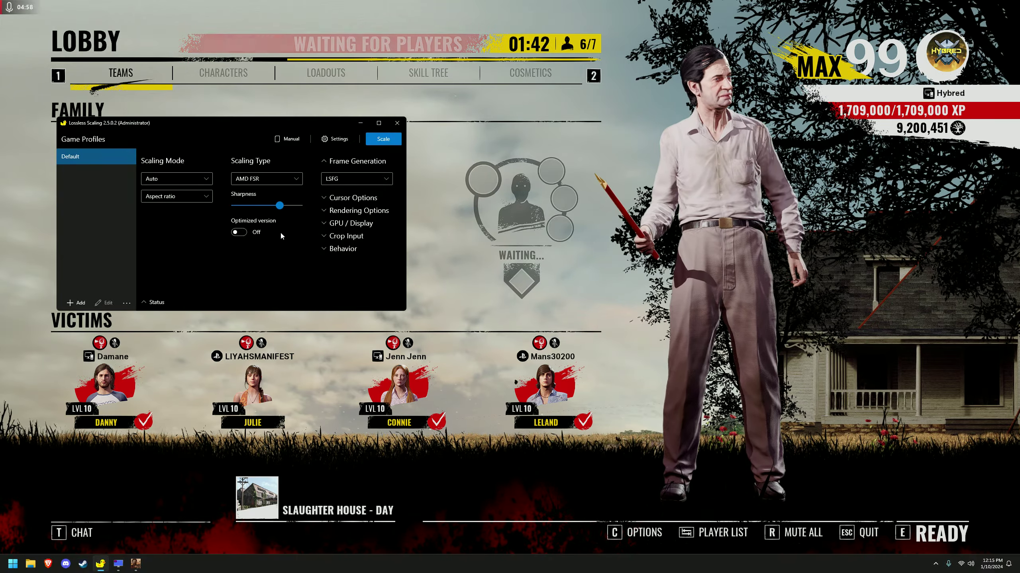
{"action": "mouse_move", "coordinate": [276, 206]}
{"action": "left_mouse_down"}
{"action": "mouse_move", "coordinate": [225, 205]}
{"action": "mouse_move", "coordinate": [301, 206]}
{"action": "mouse_move", "coordinate": [235, 205]}
{"action": "mouse_move", "coordinate": [280, 206]}
{"action": "left_mouse_up"}
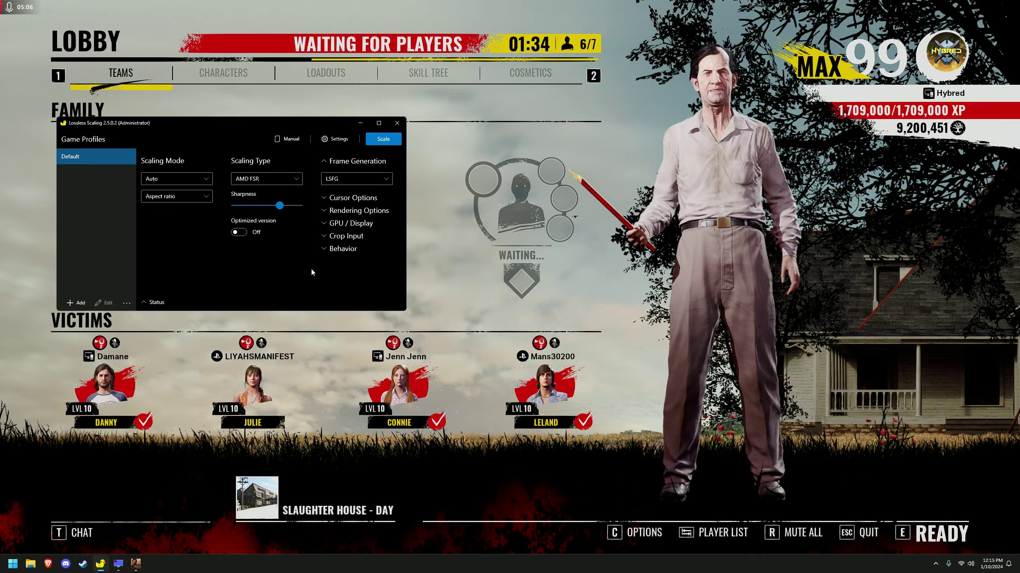